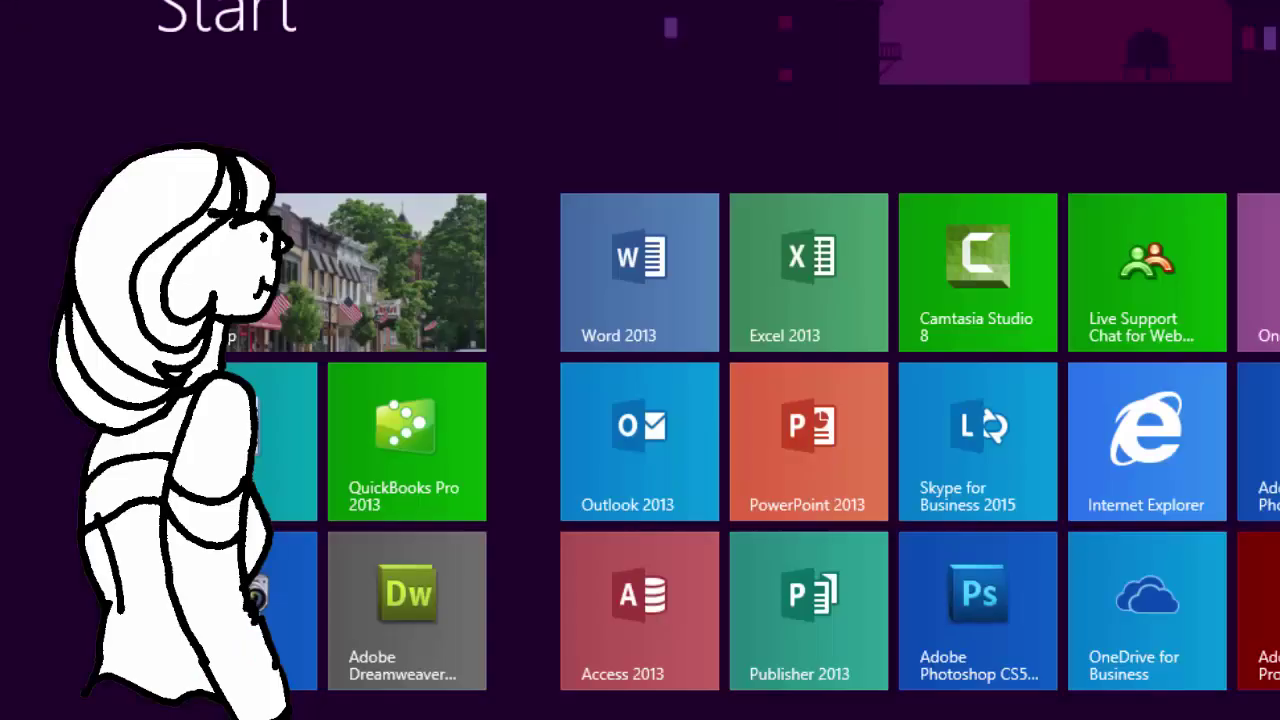
# Open Excel 2013 with a blank workbook.
pyautogui.click(808, 272)
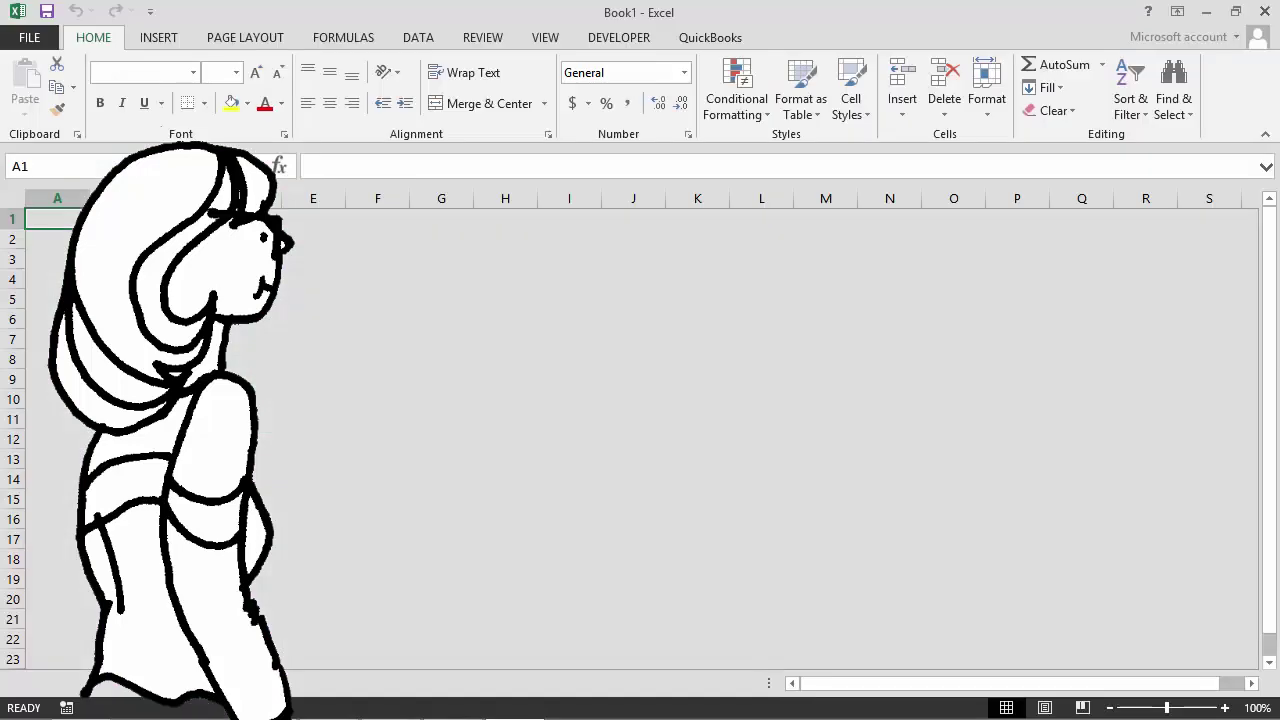
pyautogui.click(441, 238)
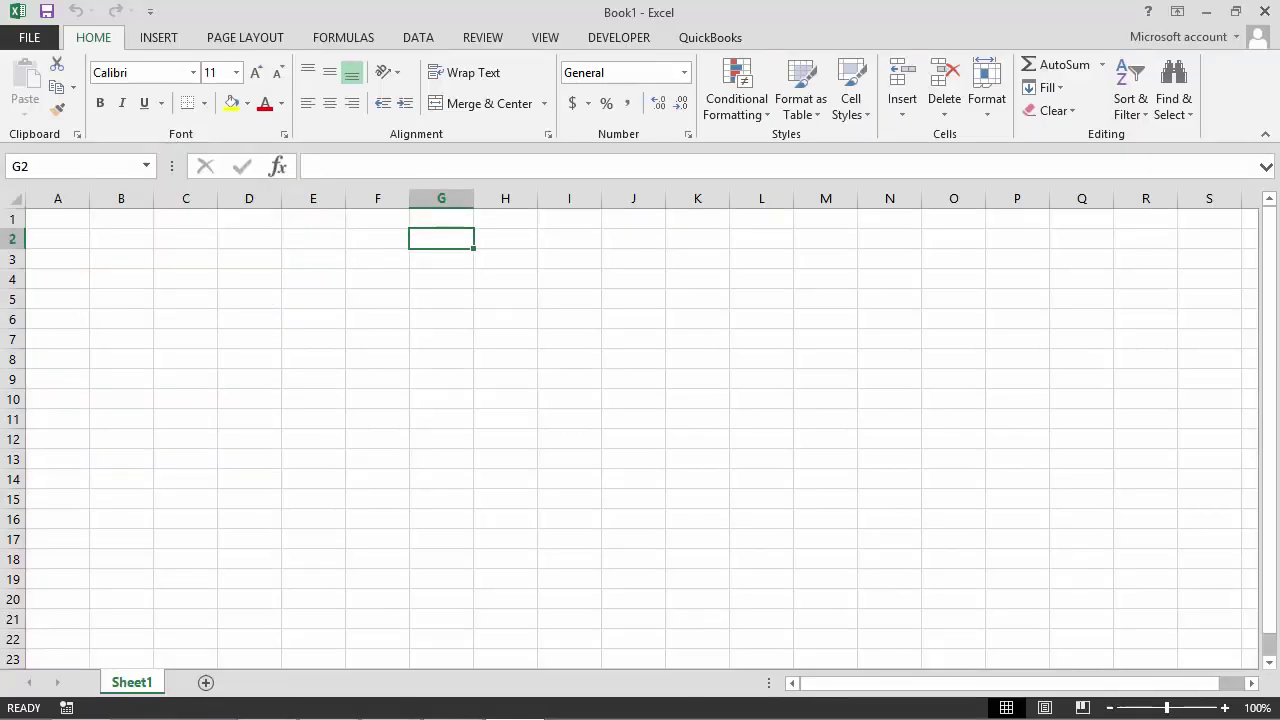
# Enter the labels Present Value, Number of Payments, Interest Rate and Payment in cells A1 through A4.
pyautogui.click(57, 218)
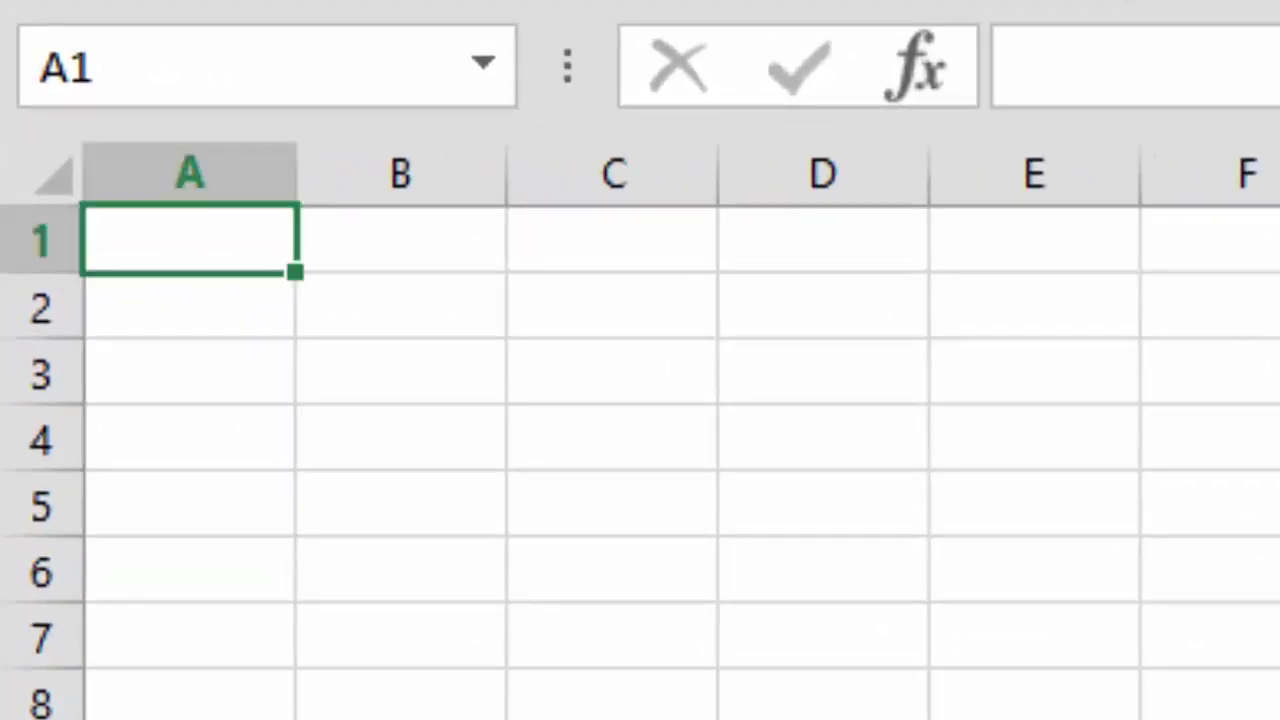
pyautogui.write('Present V')
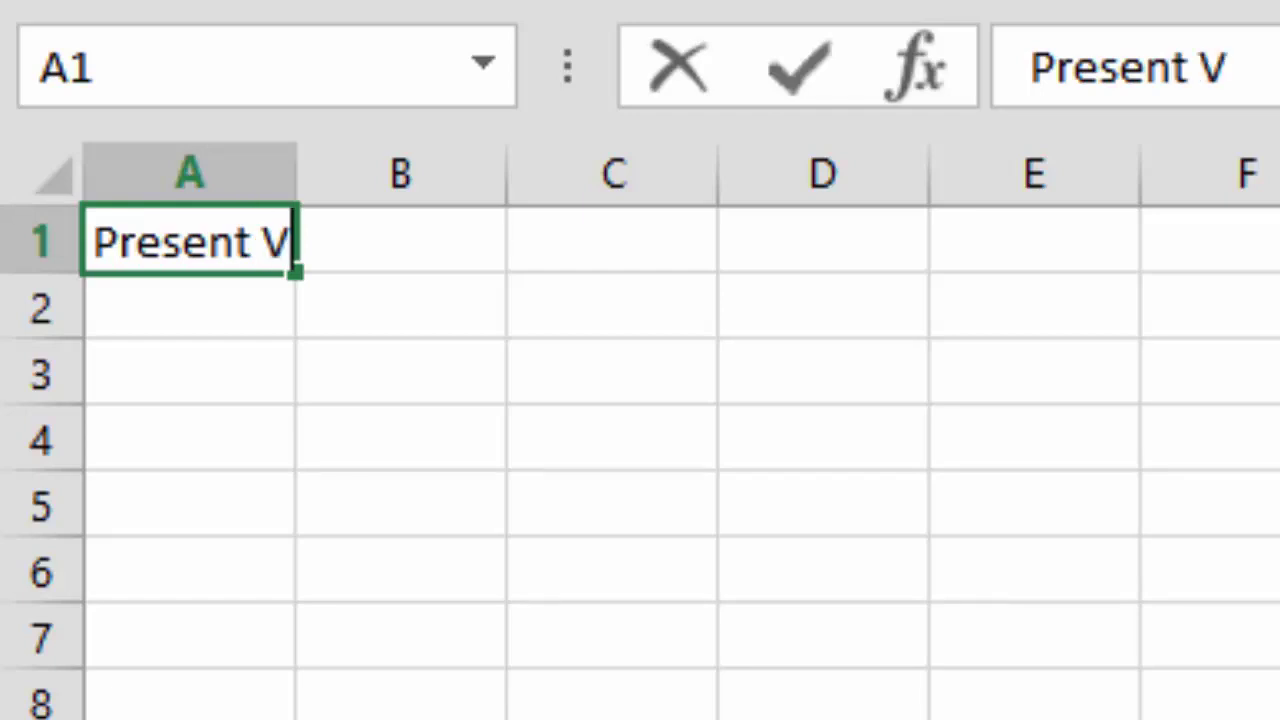
pyautogui.write('alue')
pyautogui.press('Return')
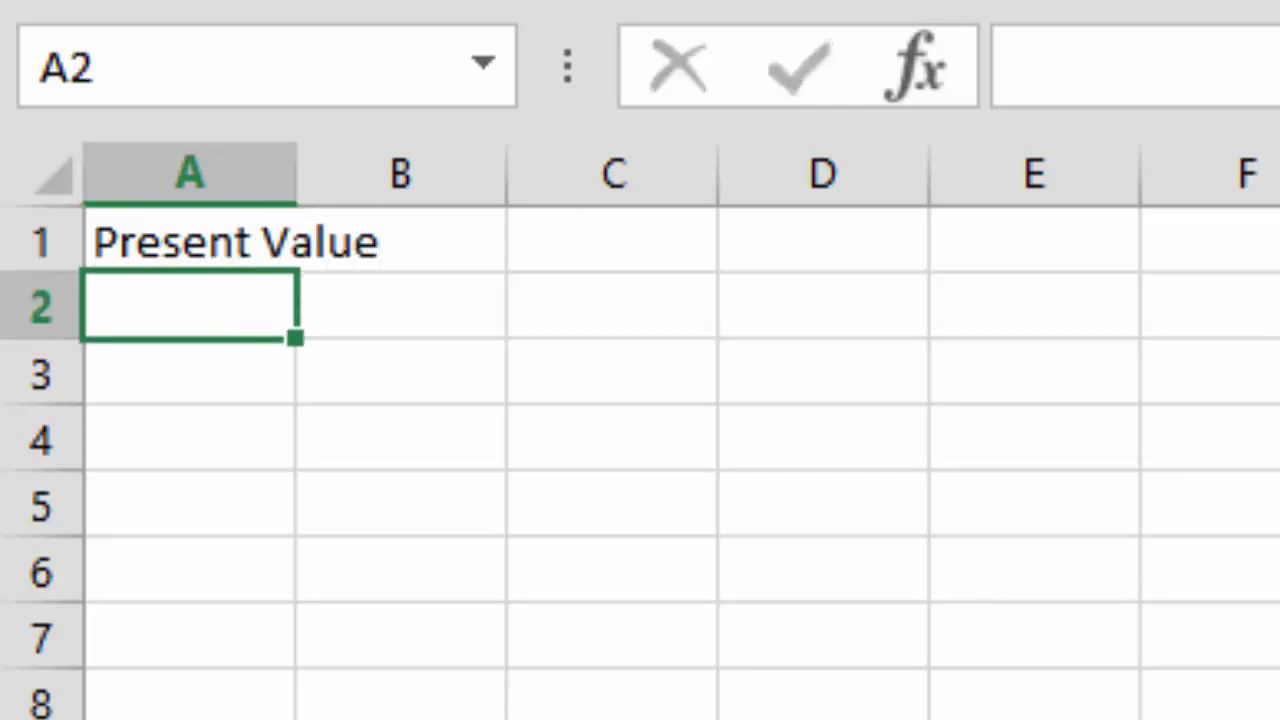
pyautogui.write('N')
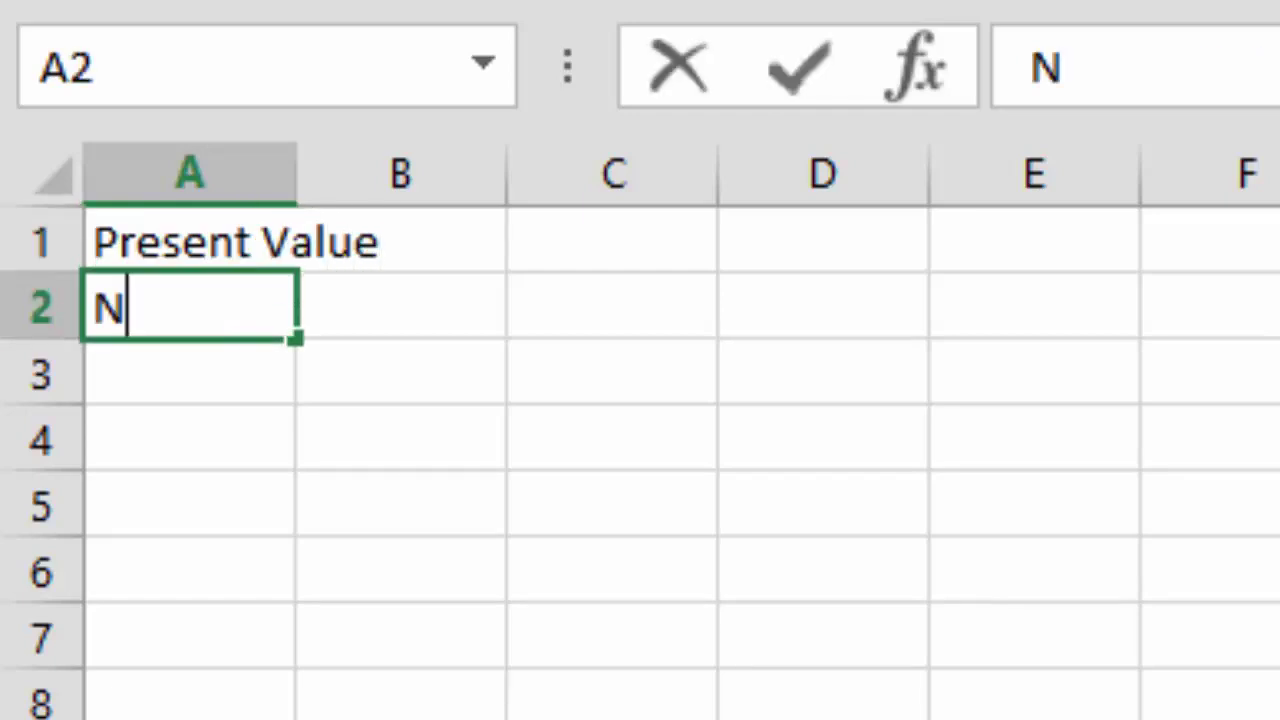
pyautogui.write('umber of Payments')
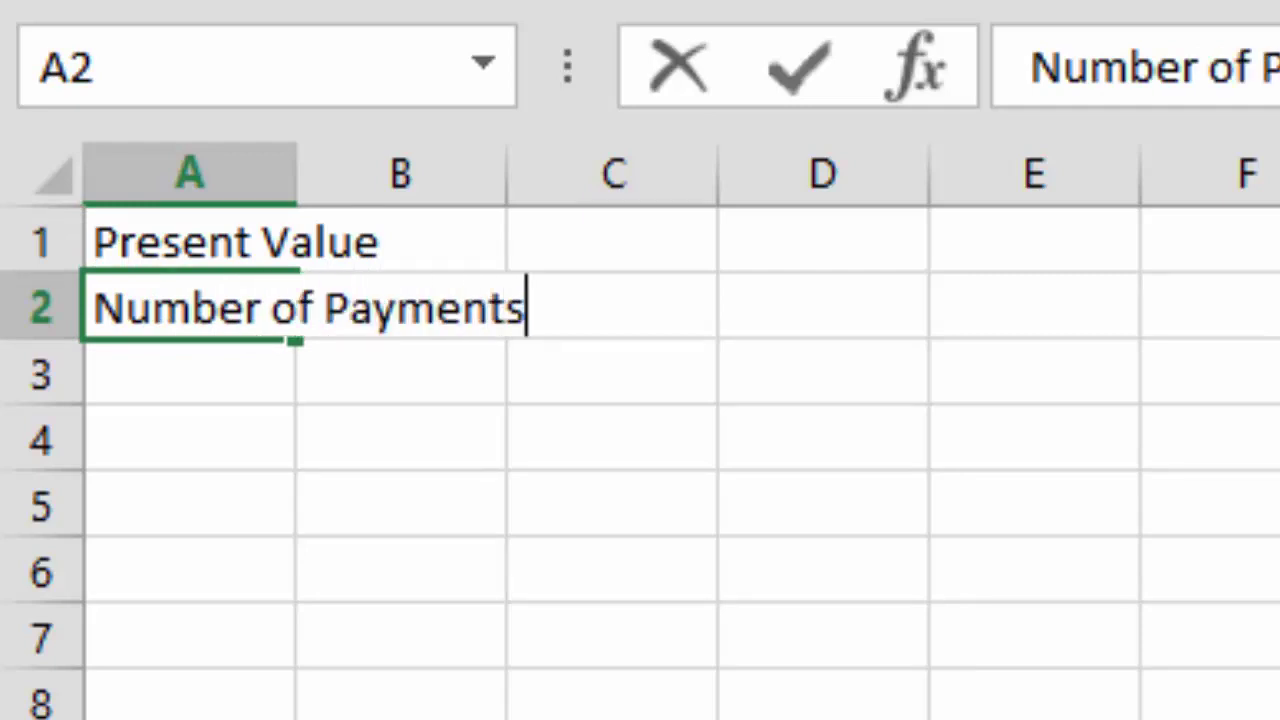
pyautogui.press('Return')
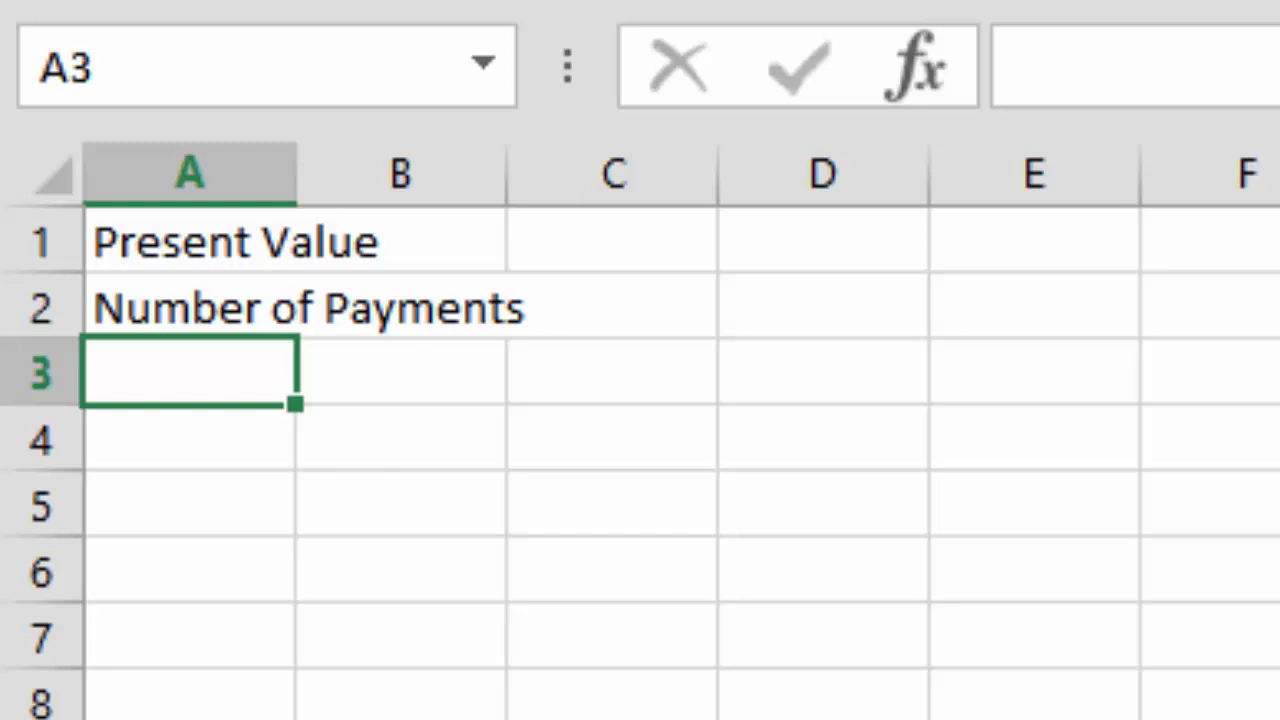
pyautogui.write('Interest Rate')
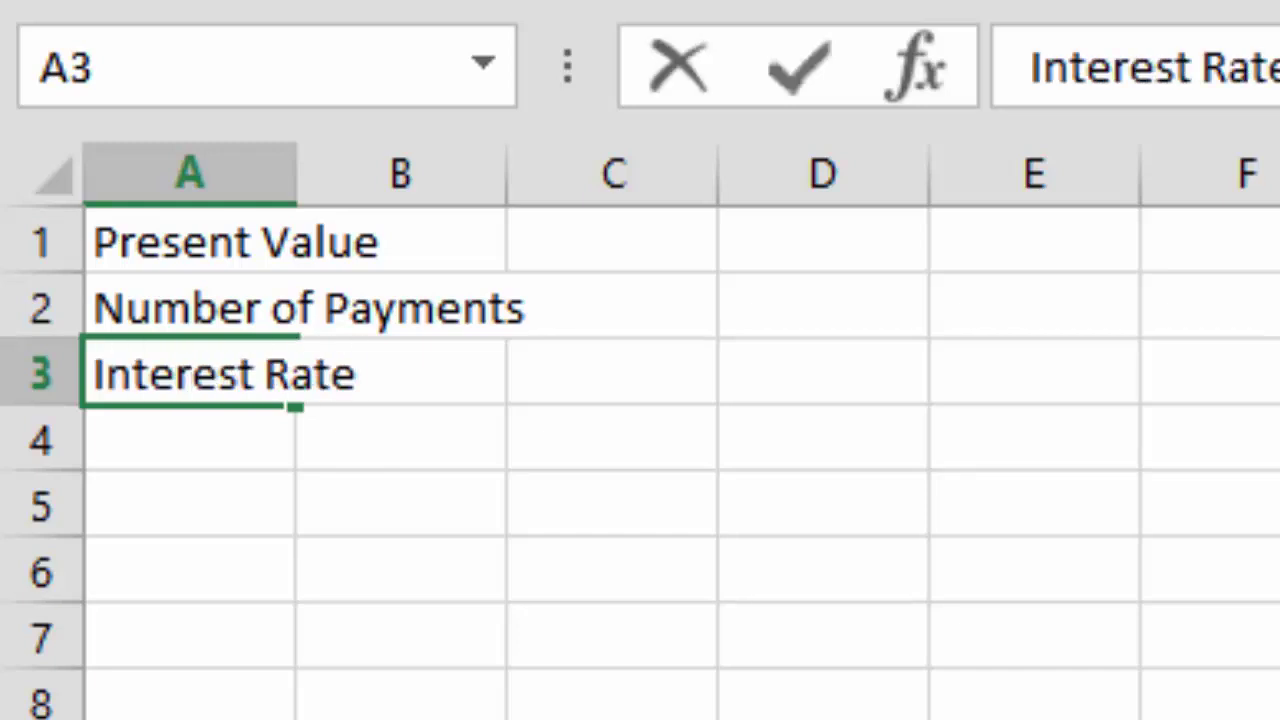
pyautogui.press('Return')
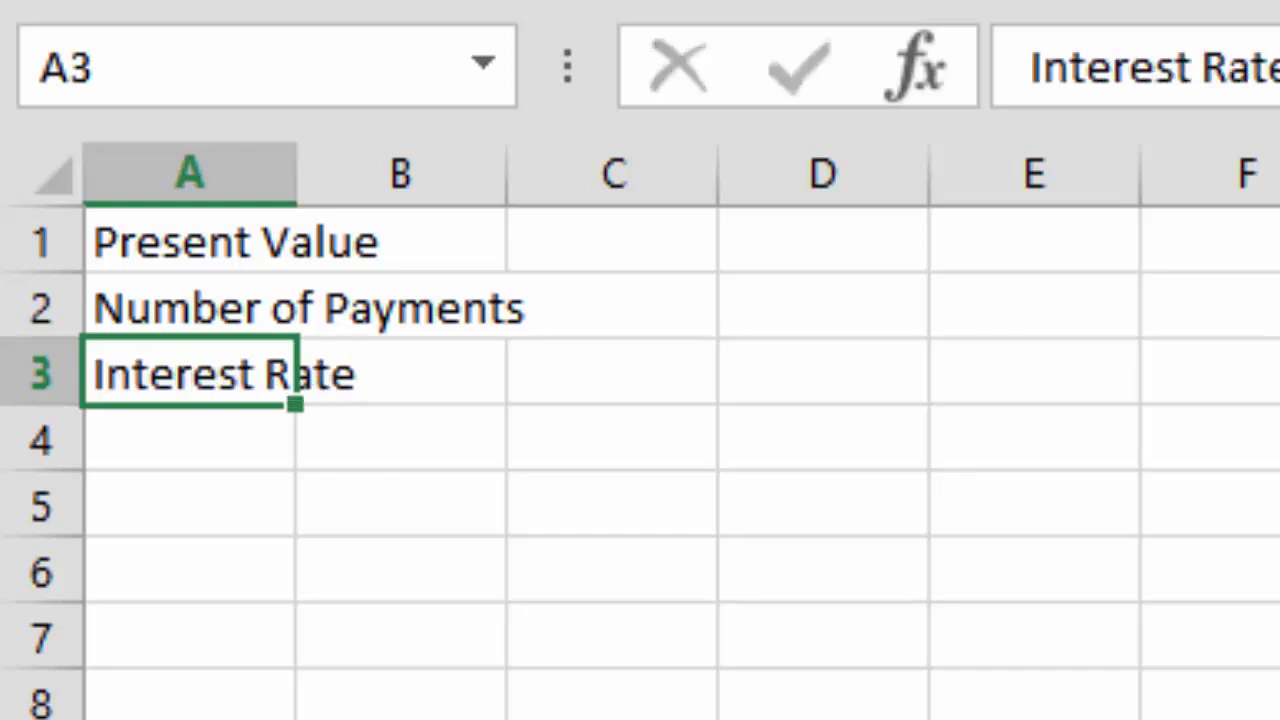
pyautogui.write('Payment')
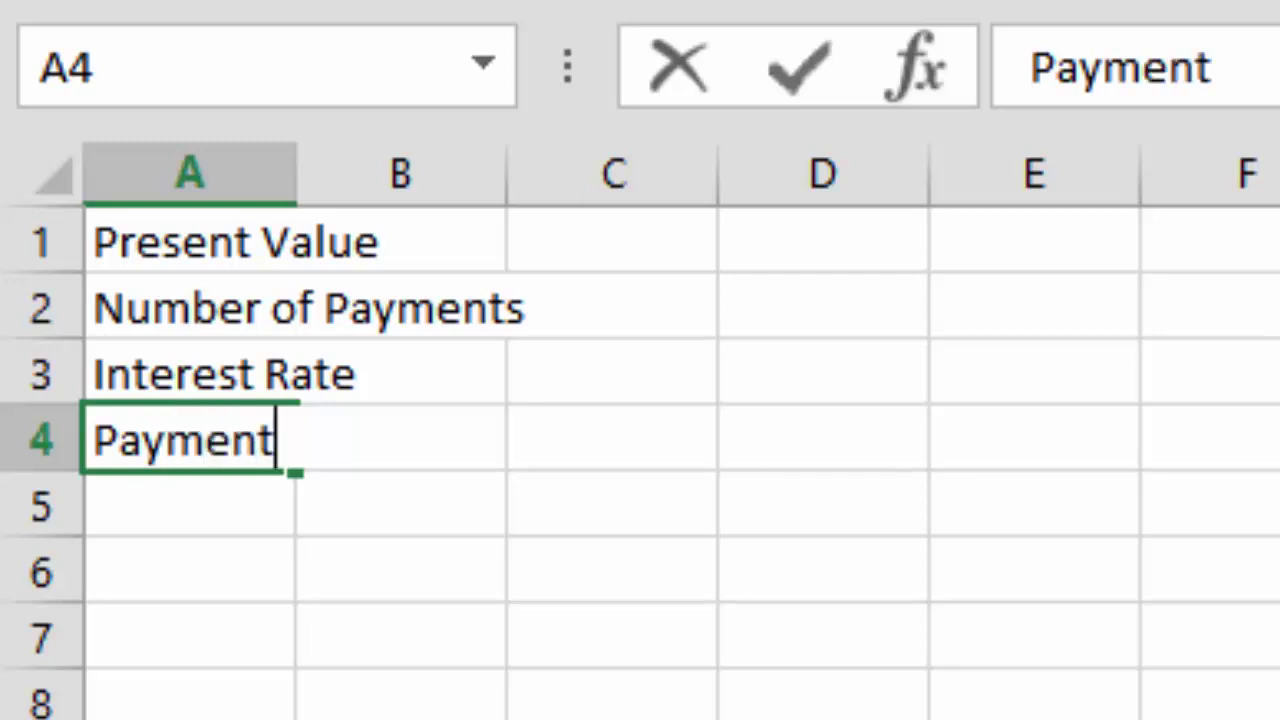
pyautogui.press('Return')
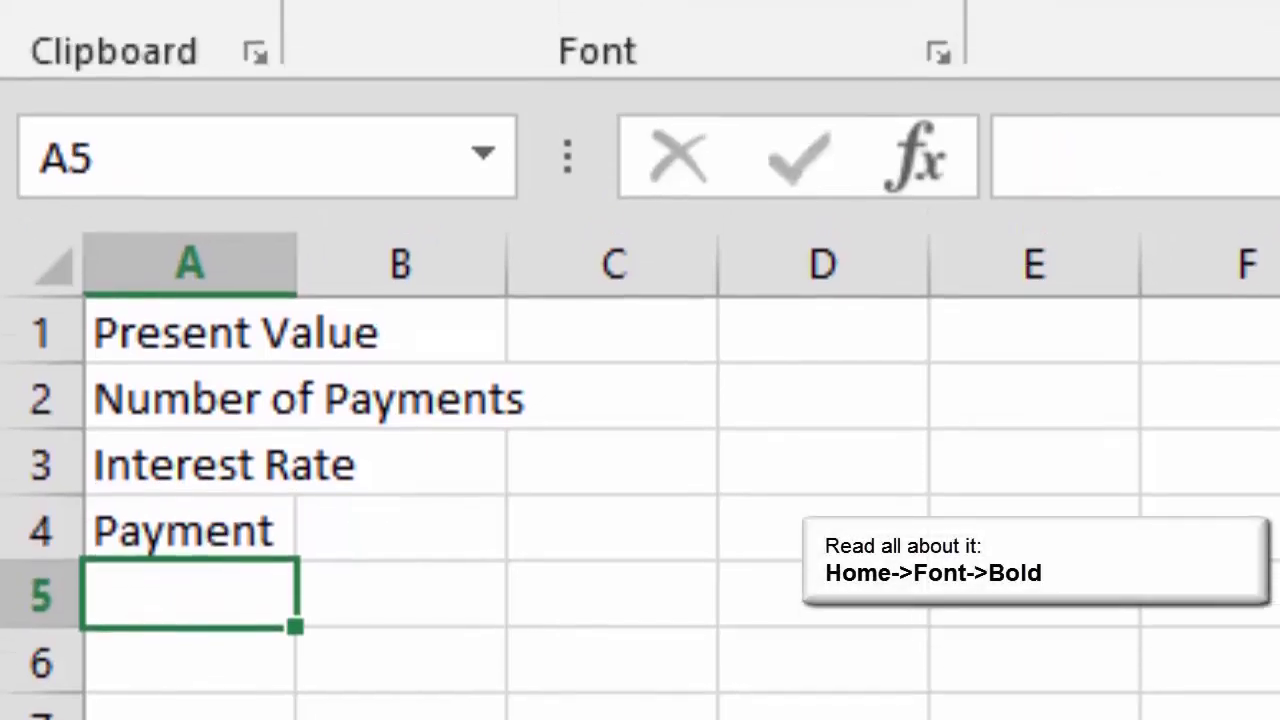
# Make the labels in A1:A4 bold and fit column A's width to its contents.
pyautogui.moveTo(190, 242); pyautogui.dragTo(190, 440)
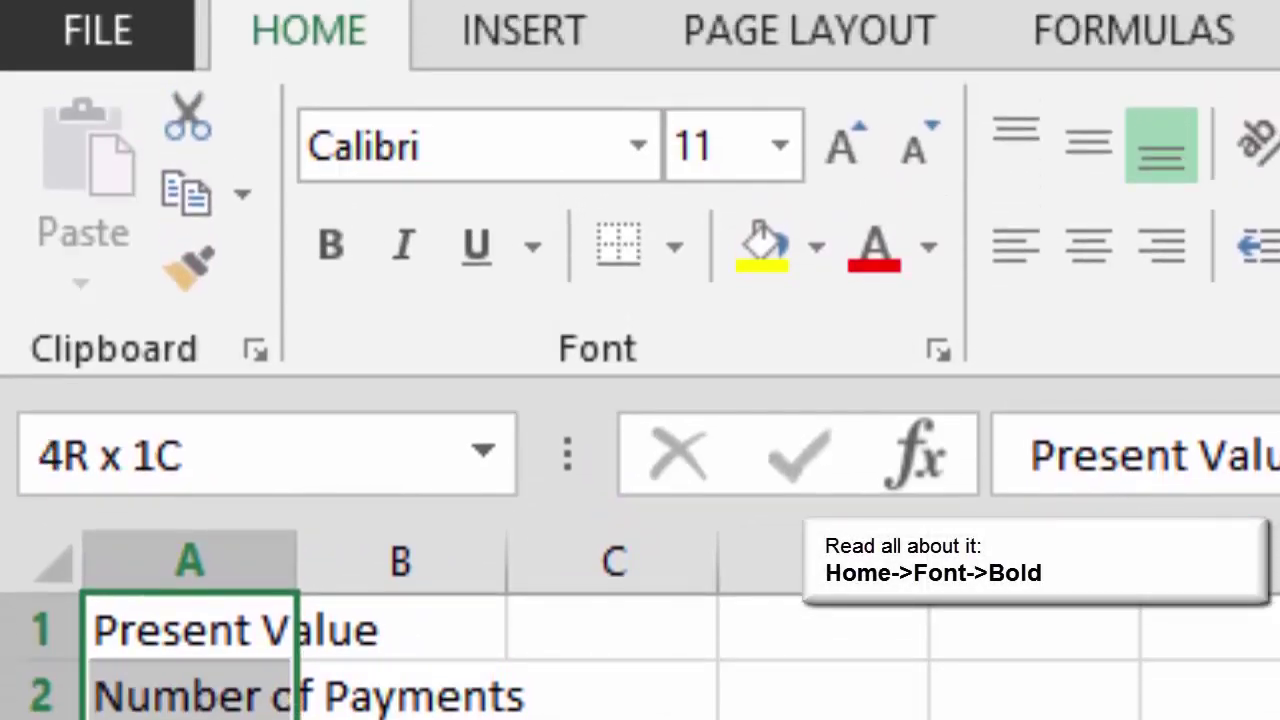
pyautogui.hotkey('ctrl', 'b')
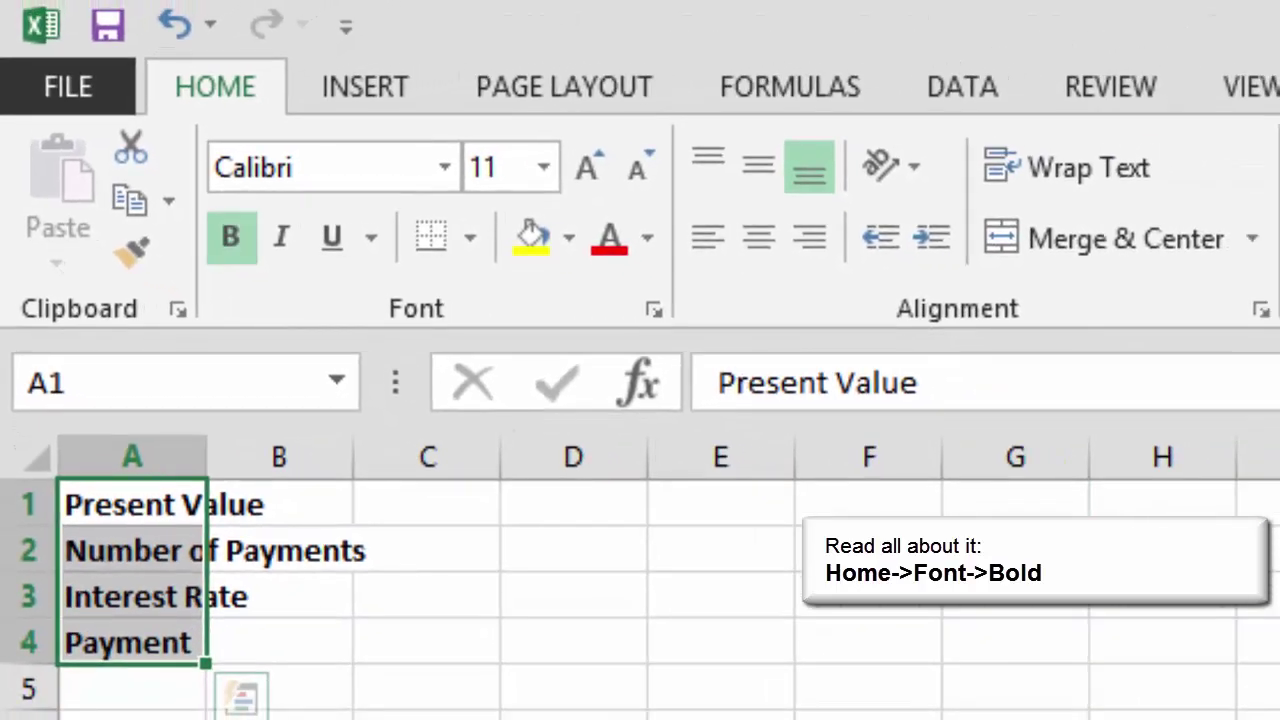
pyautogui.click(132, 456)
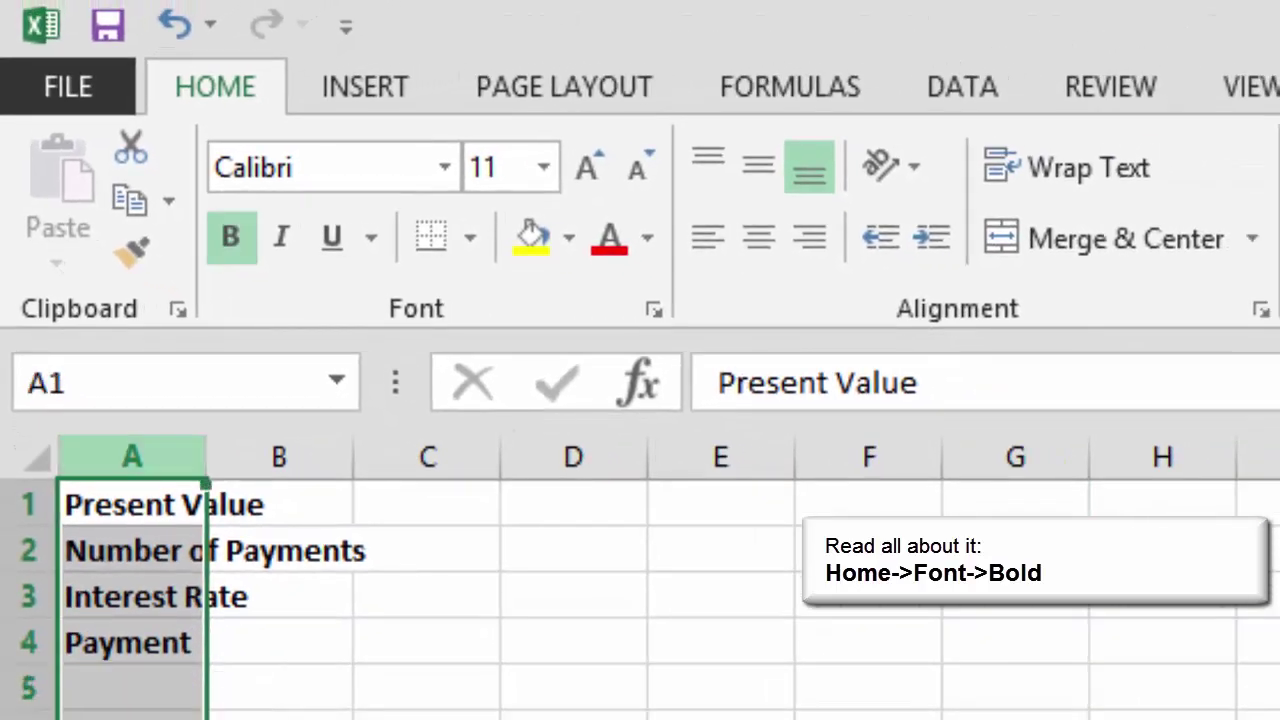
pyautogui.doubleClick(206, 456)
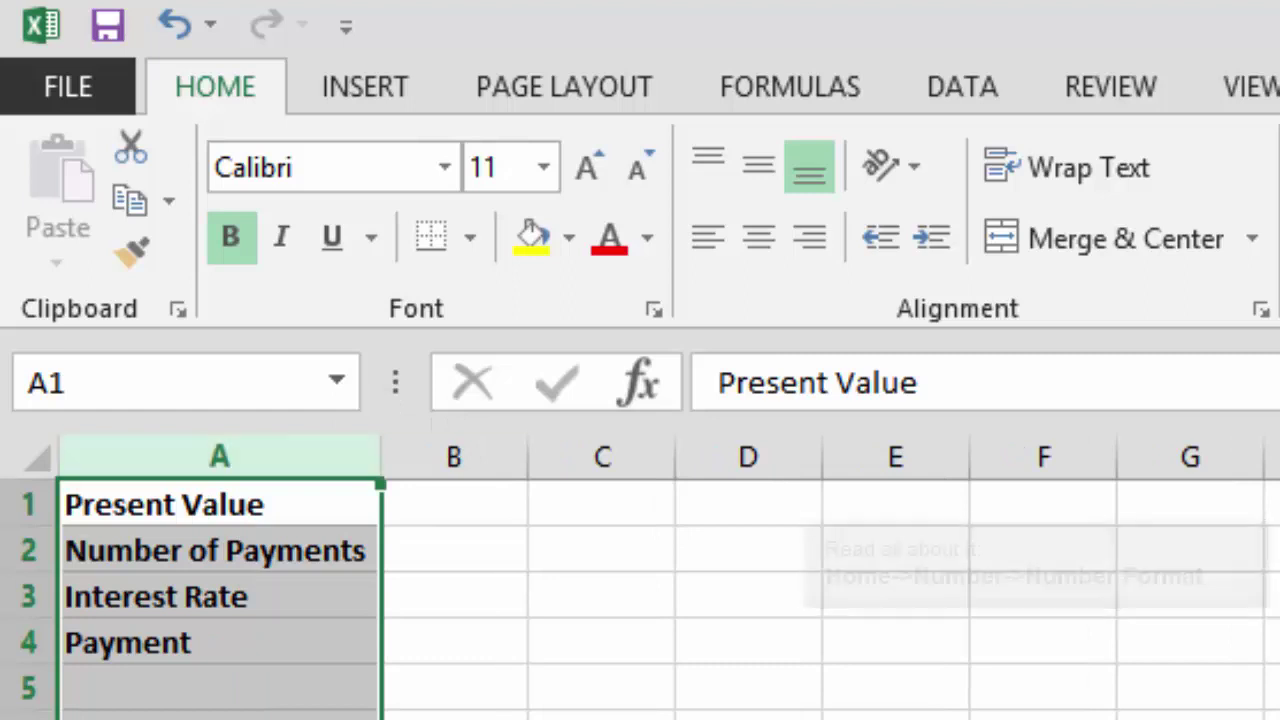
# Format cell B1 as a dollar amount and enter a present value of 20,000.
pyautogui.click(454, 504)
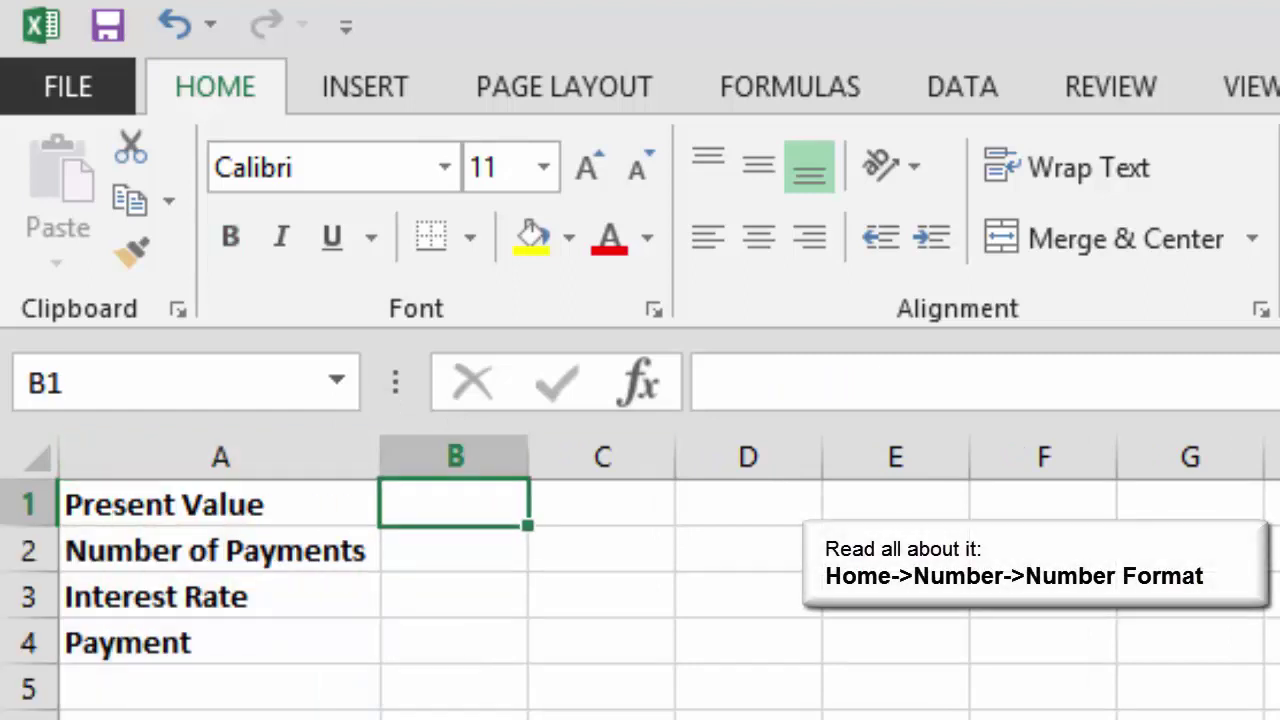
pyautogui.click(1143, 237)
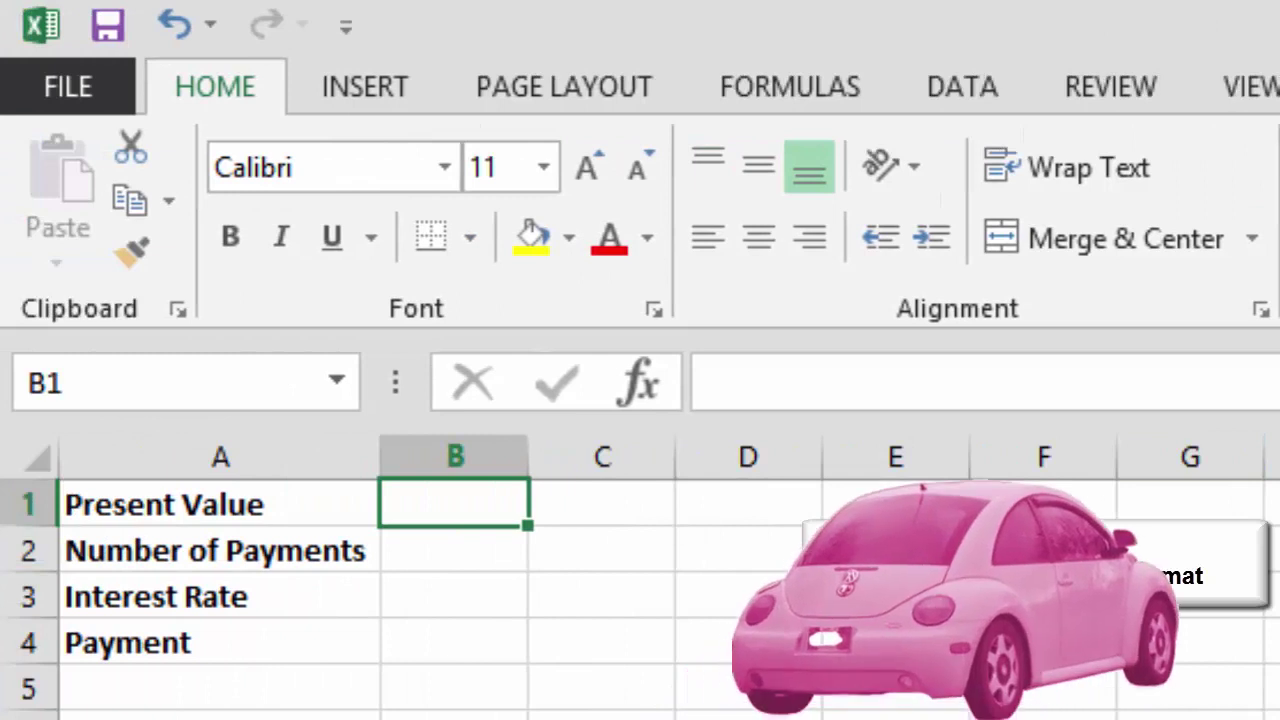
pyautogui.write('20')
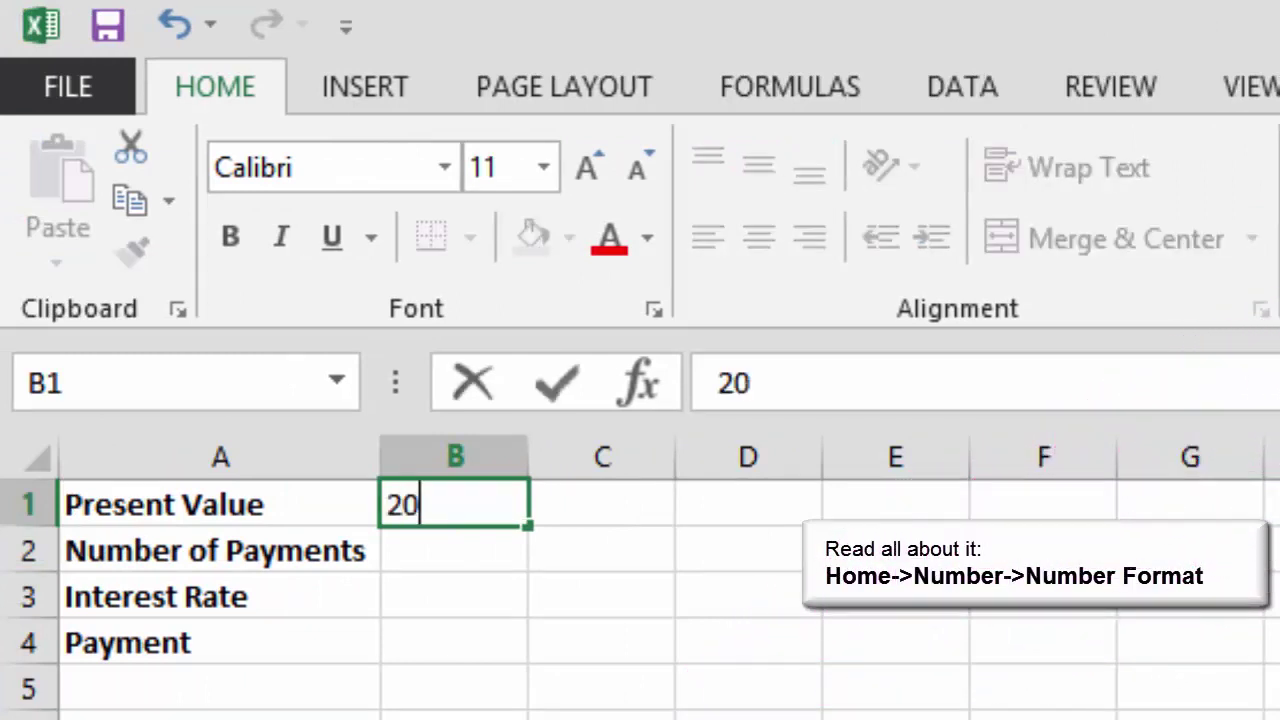
pyautogui.write(',000')
pyautogui.press('Return')
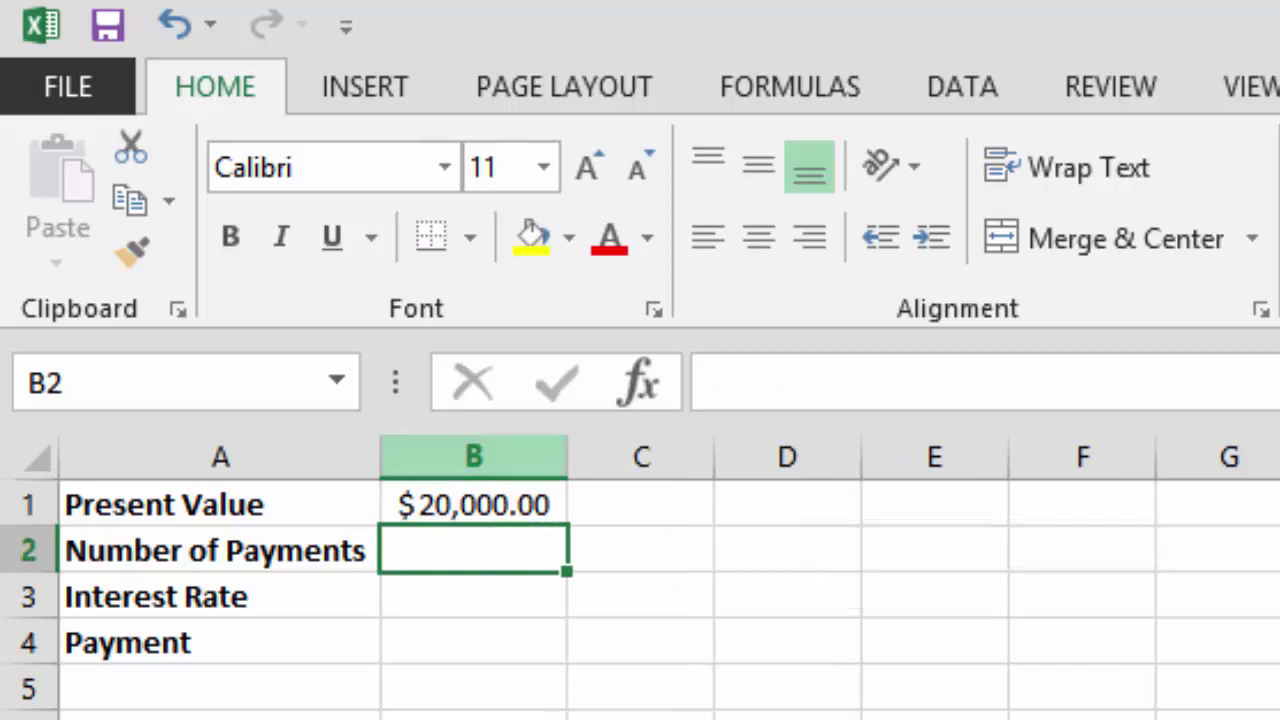
# Enter 36 as the number of payments in B2 and 4% as the interest rate in B3.
pyautogui.write('36')
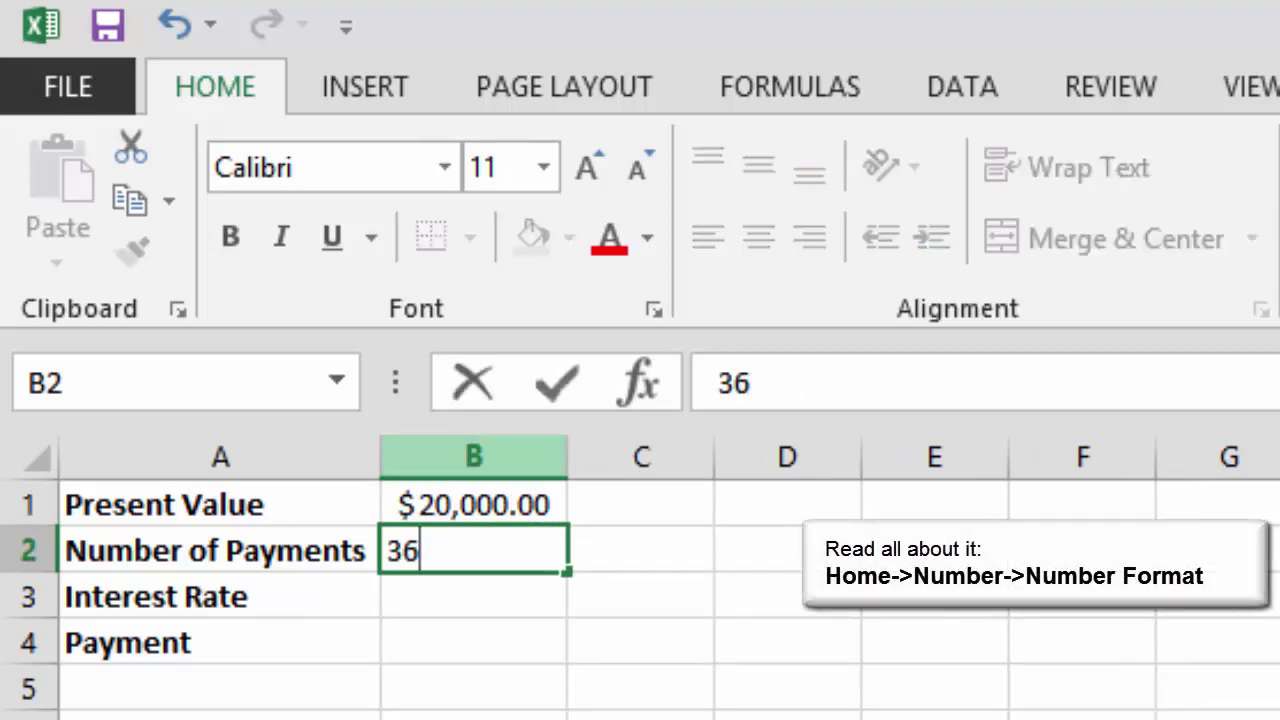
pyautogui.press('Return')
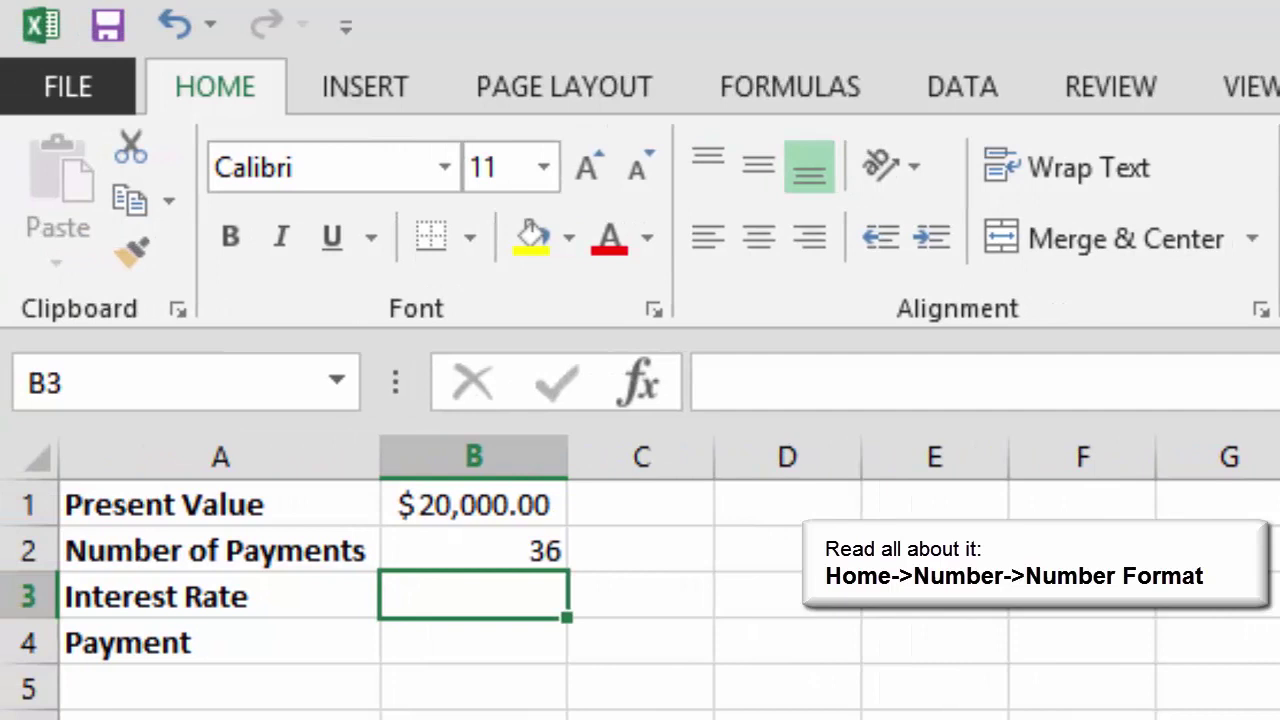
pyautogui.press('F2')
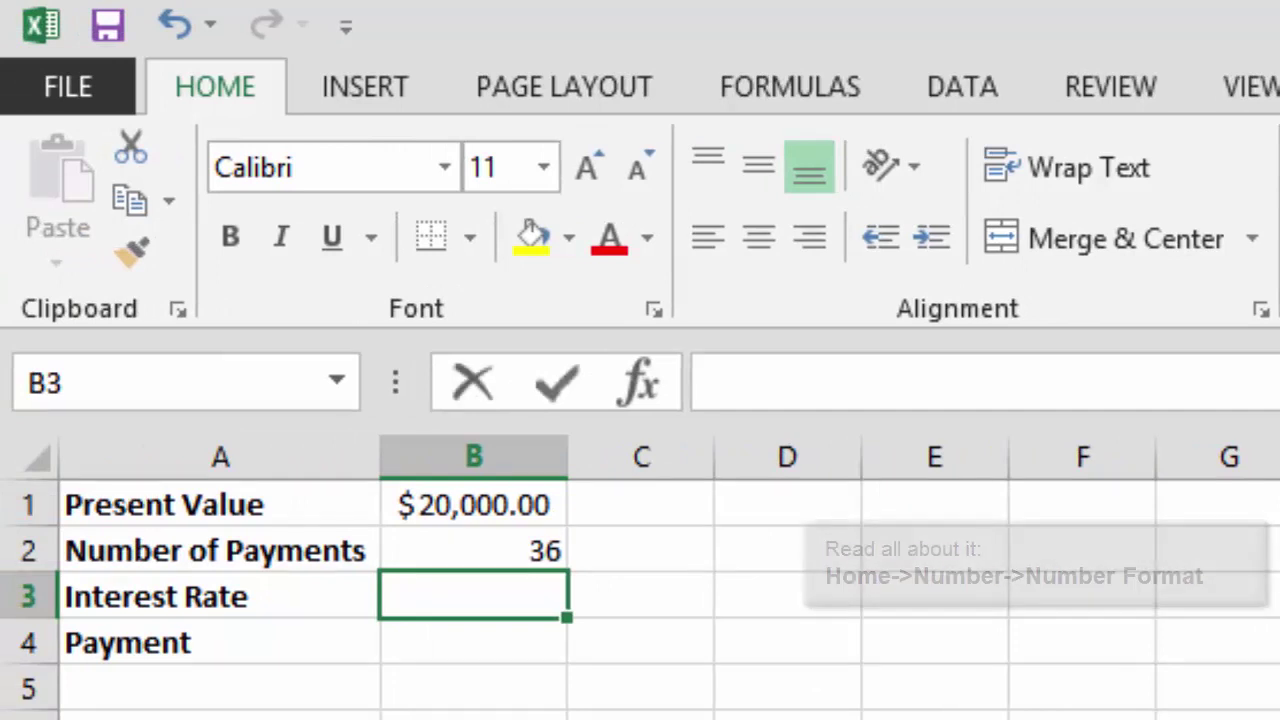
pyautogui.write('4%')
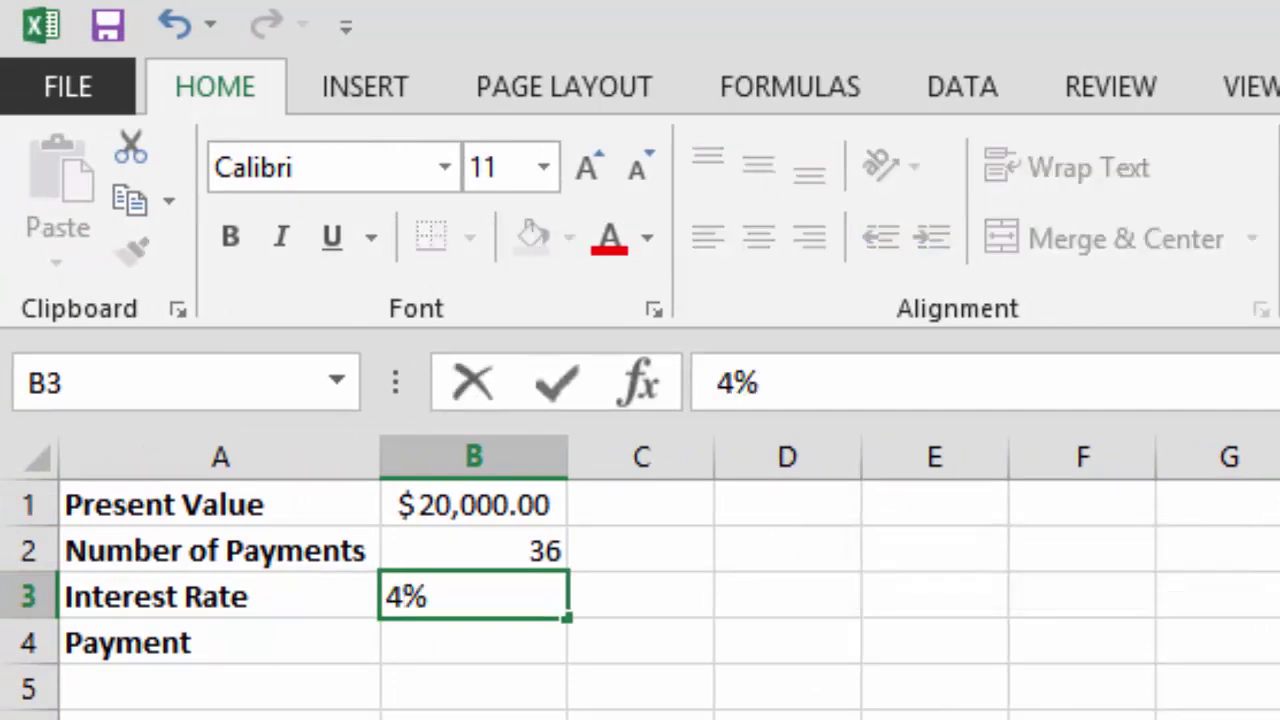
pyautogui.press('Return')
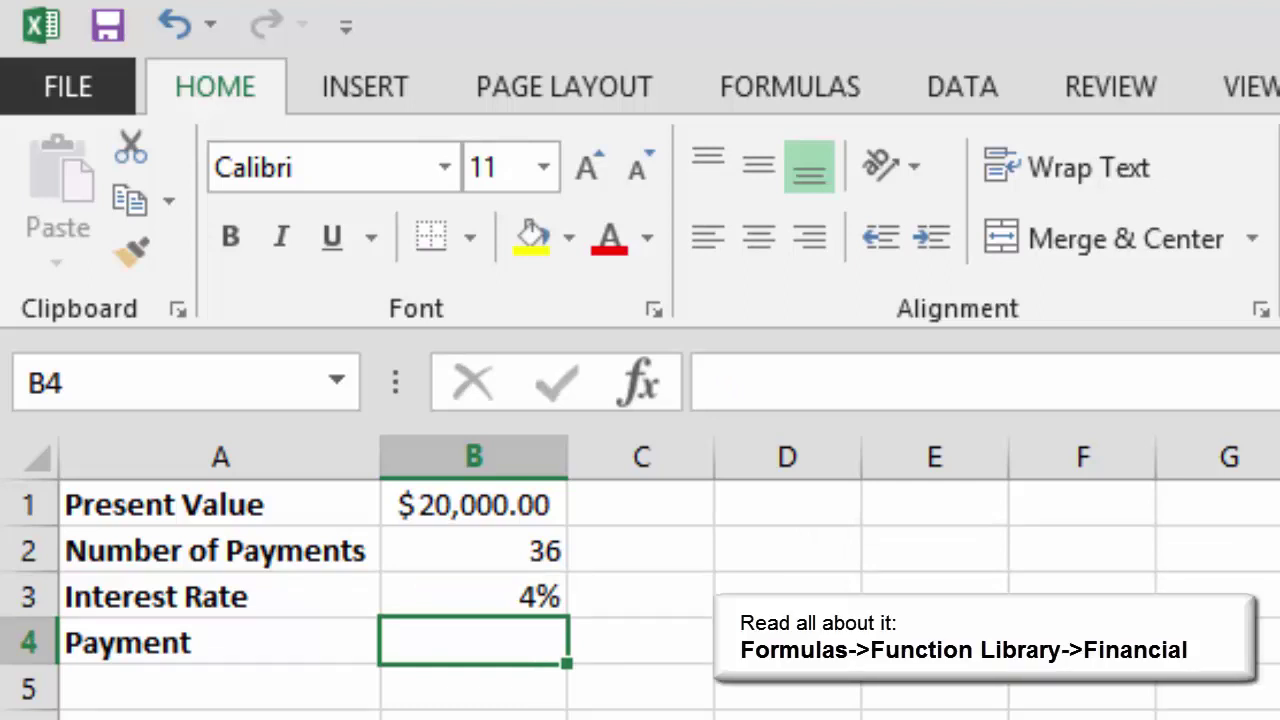
# Insert the financial function PMT into the Payment cell B4.
pyautogui.hotkey('alt', 'm')
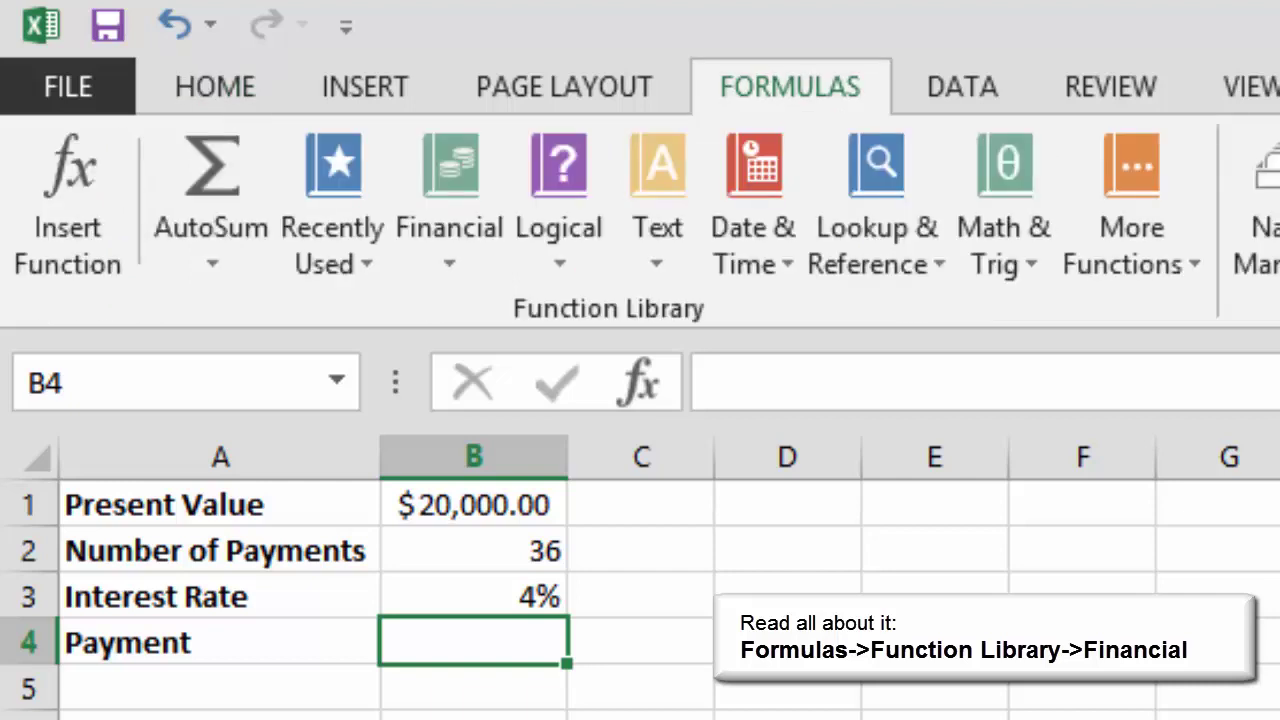
pyautogui.click(449, 200)
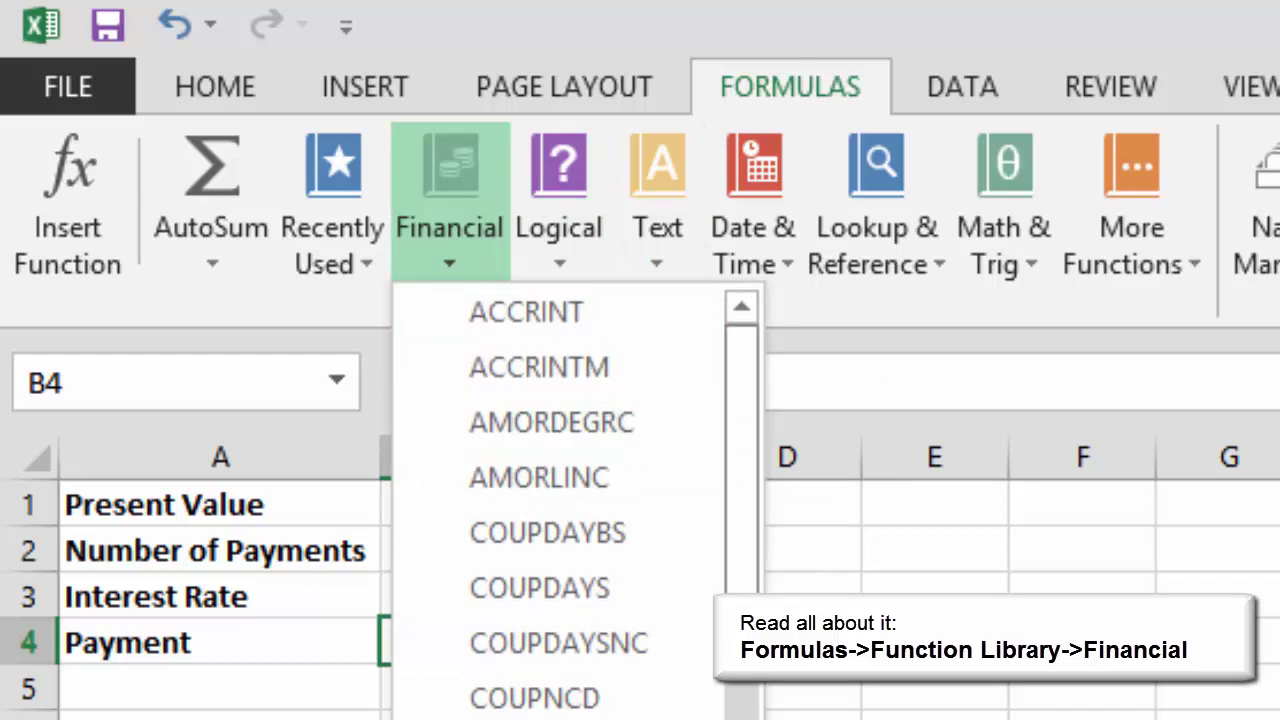
pyautogui.scroll(-8, 550, 421)
pyautogui.scroll(-4, 550, 421)
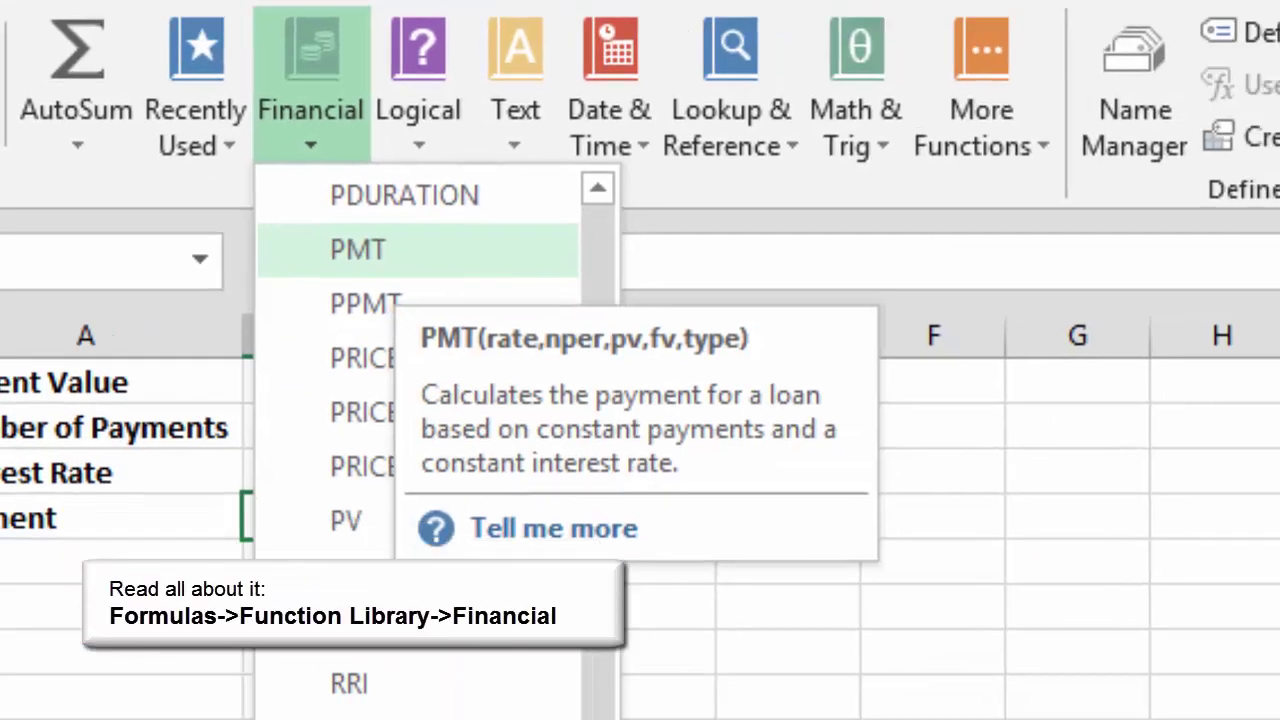
pyautogui.click(497, 369)
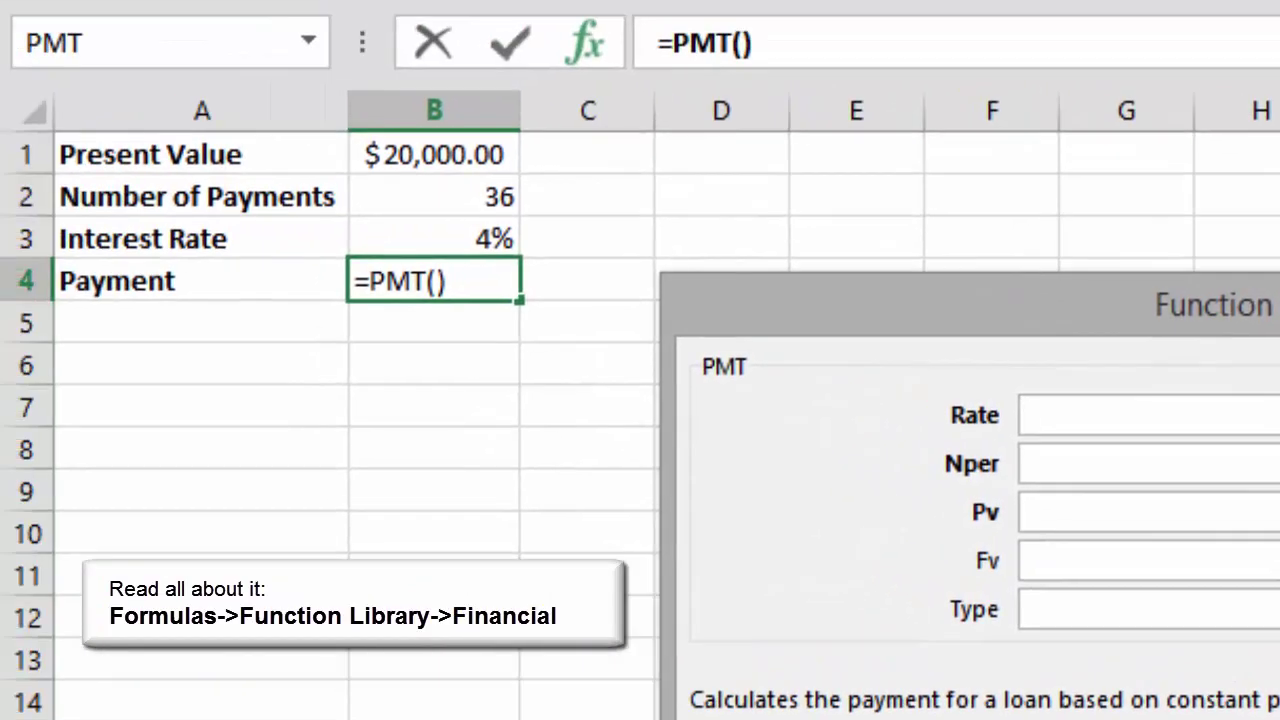
# Set the PMT arguments to Rate B3/12, Nper B2 and Pv B1.
pyautogui.write('B3')
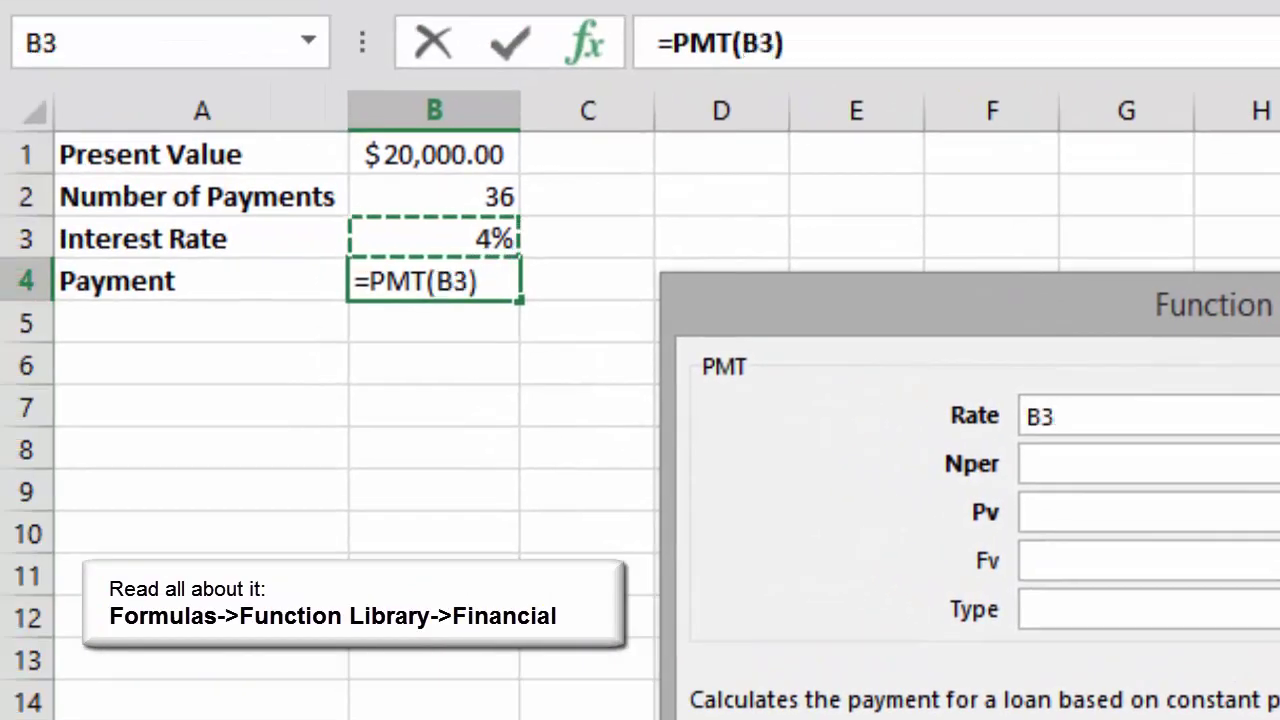
pyautogui.click(1028, 464)
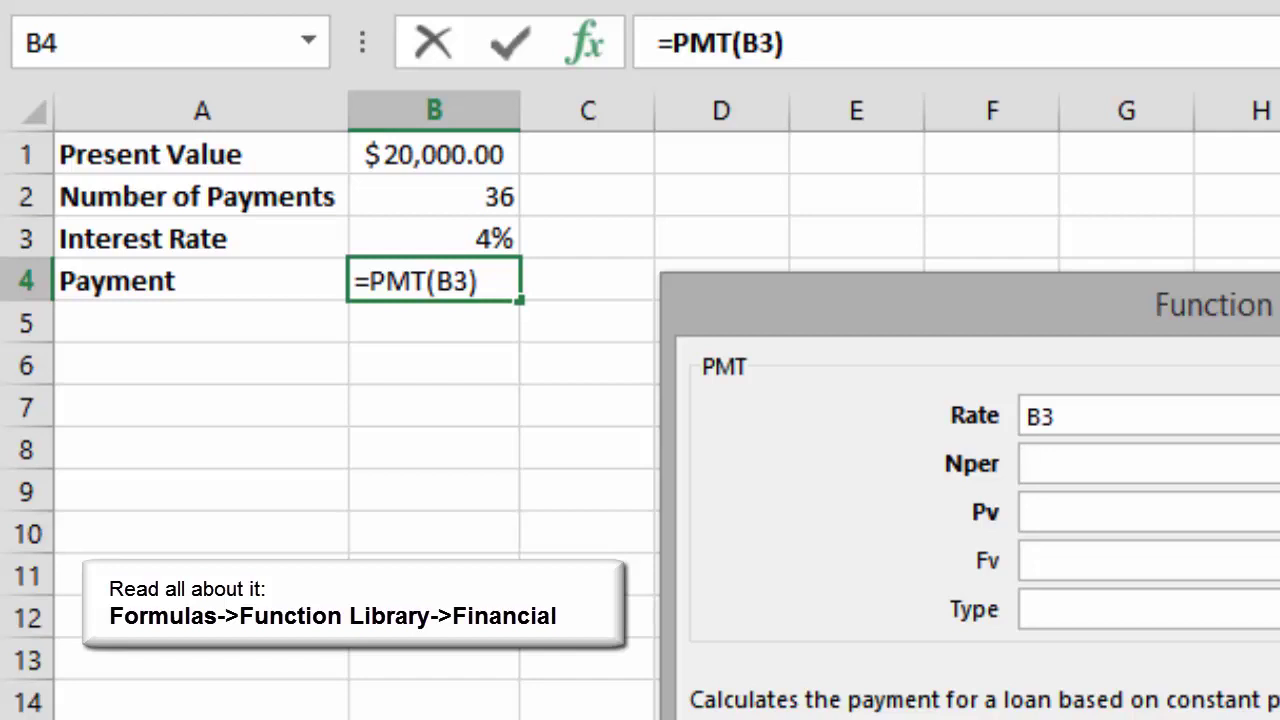
pyautogui.write('B2')
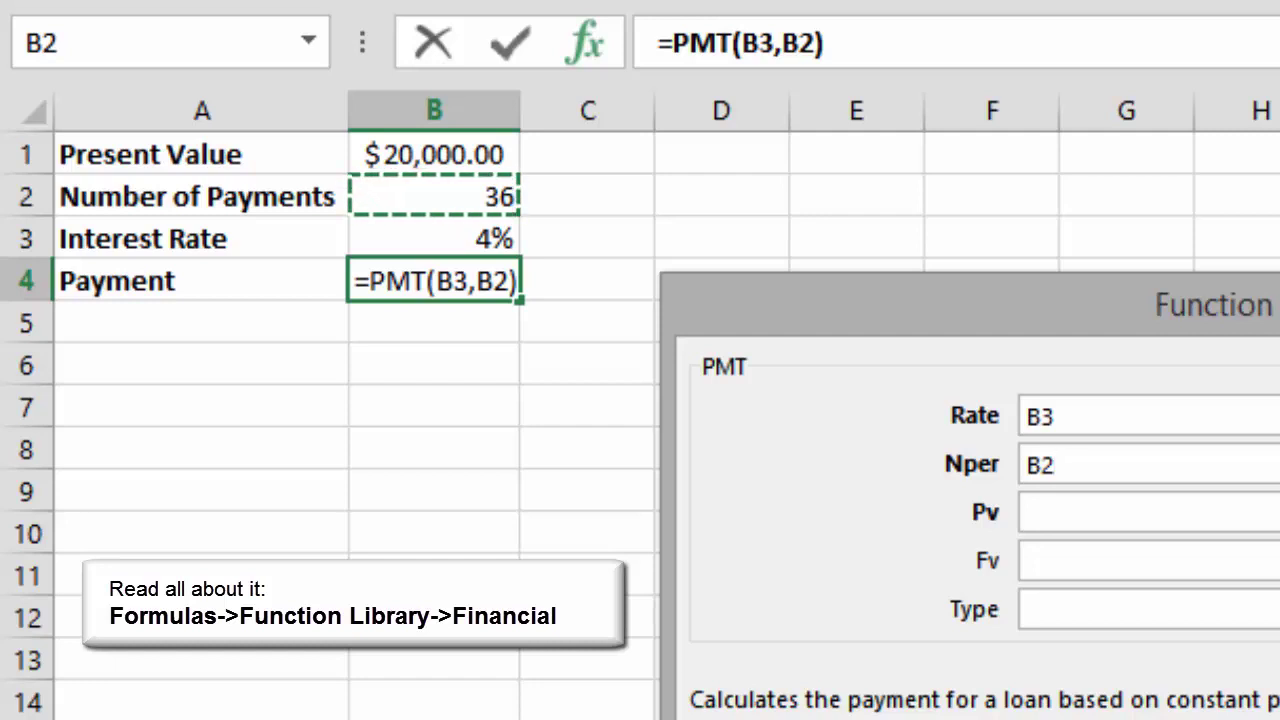
pyautogui.press('Tab')
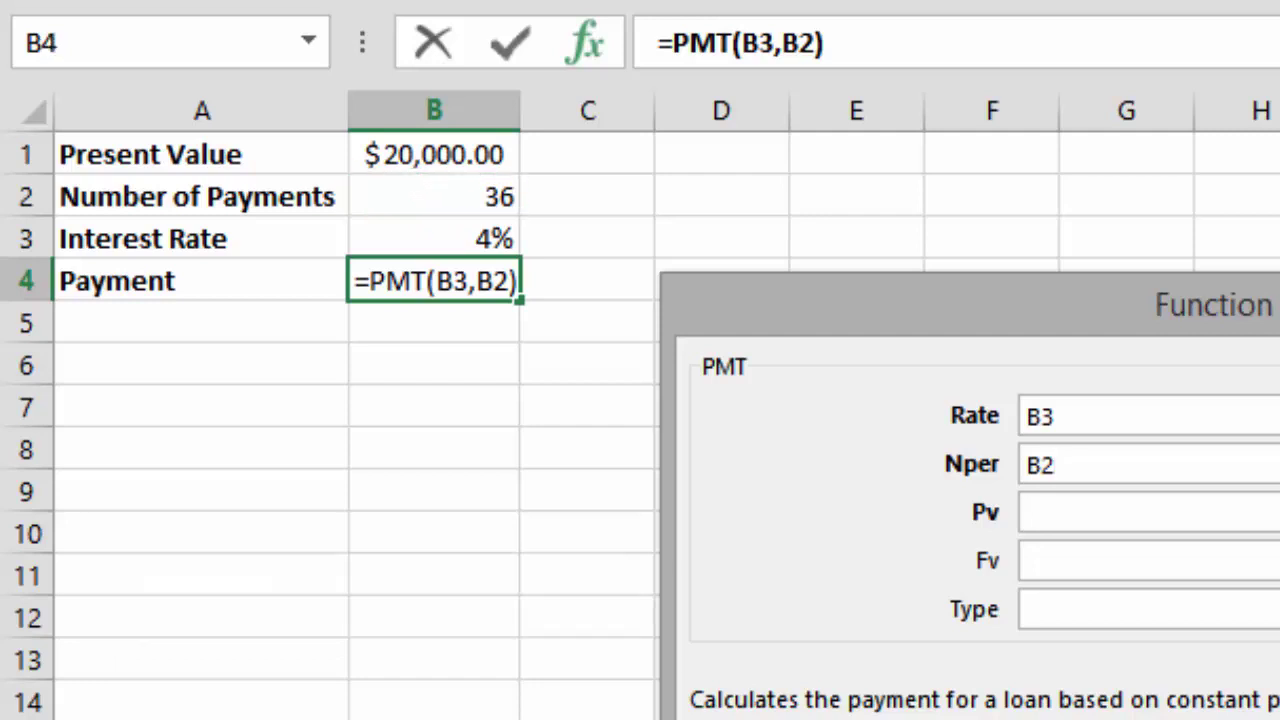
pyautogui.write('B1')
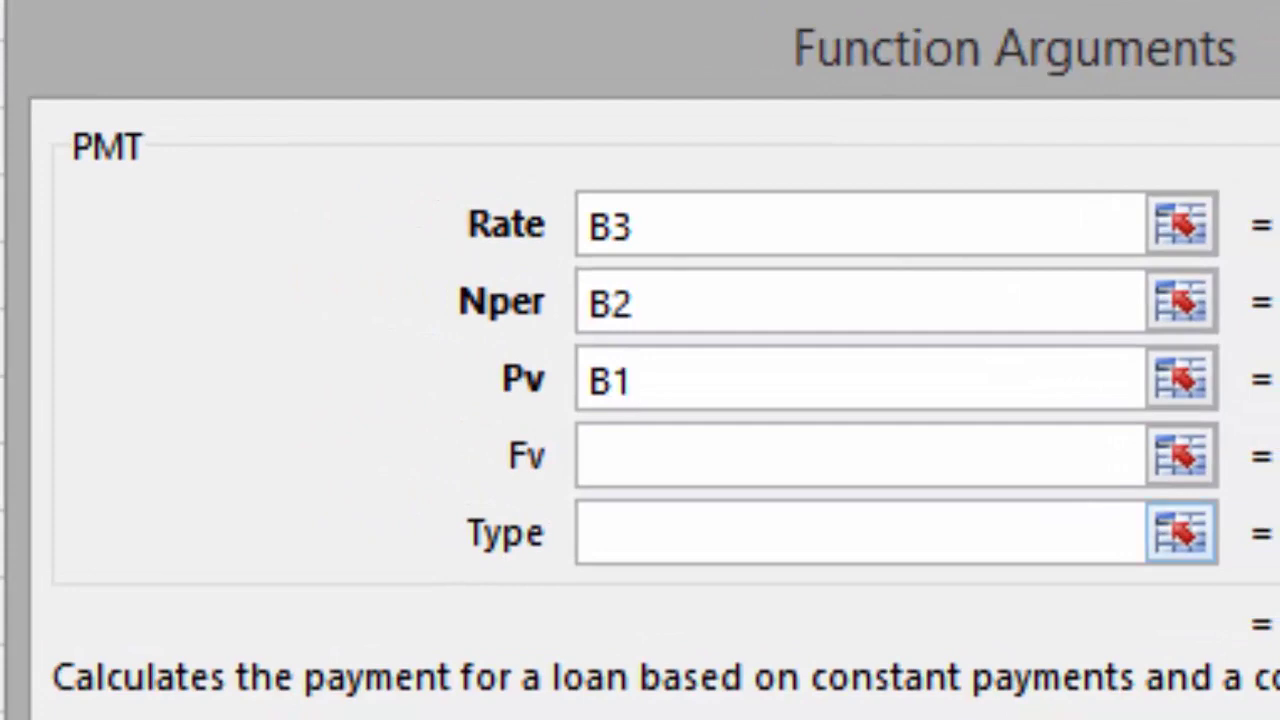
pyautogui.click(632, 226)
pyautogui.write('/12')
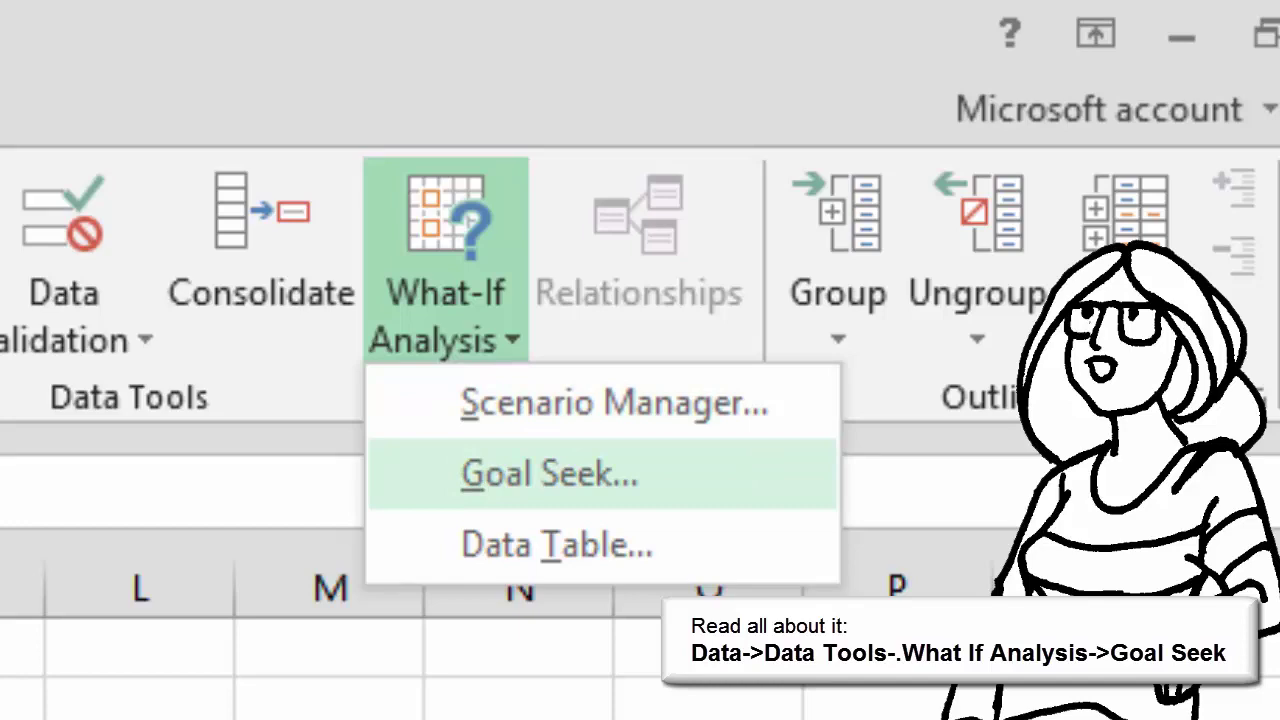
# Run Goal Seek to bring the payment in B4 to -400 by changing B2, accept the result and undo it.
pyautogui.press('Return')
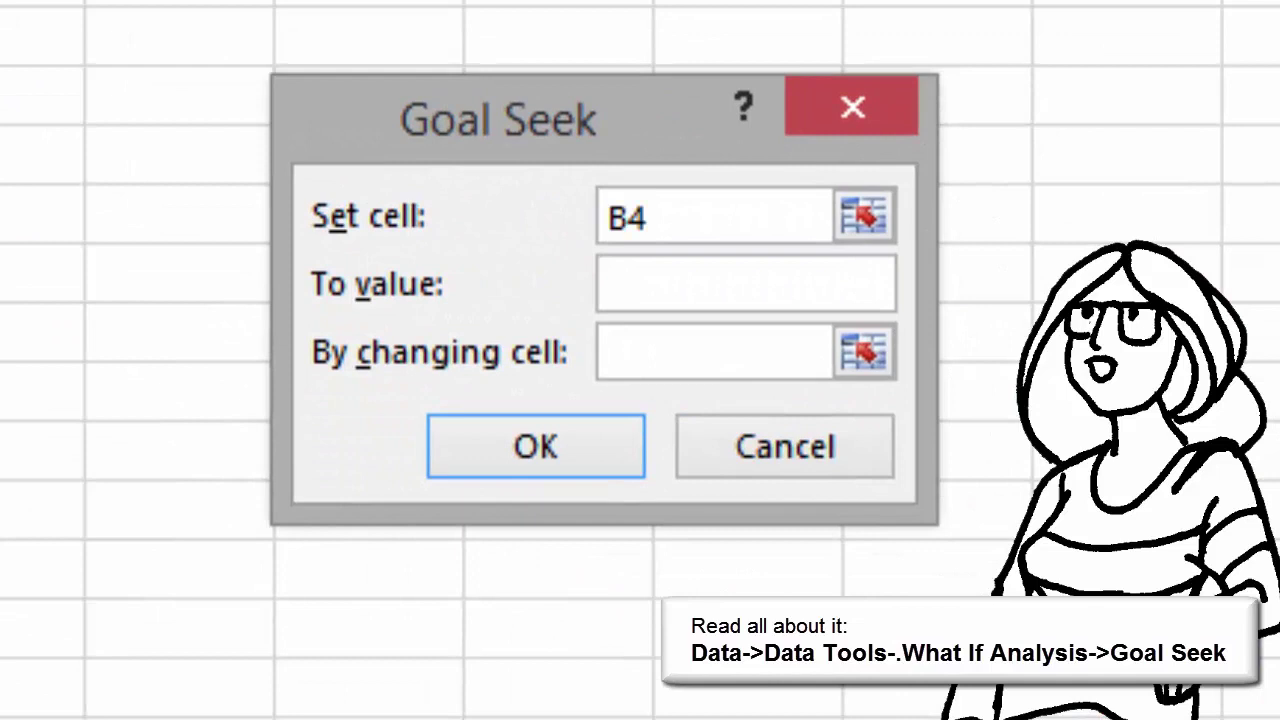
pyautogui.write('-400')
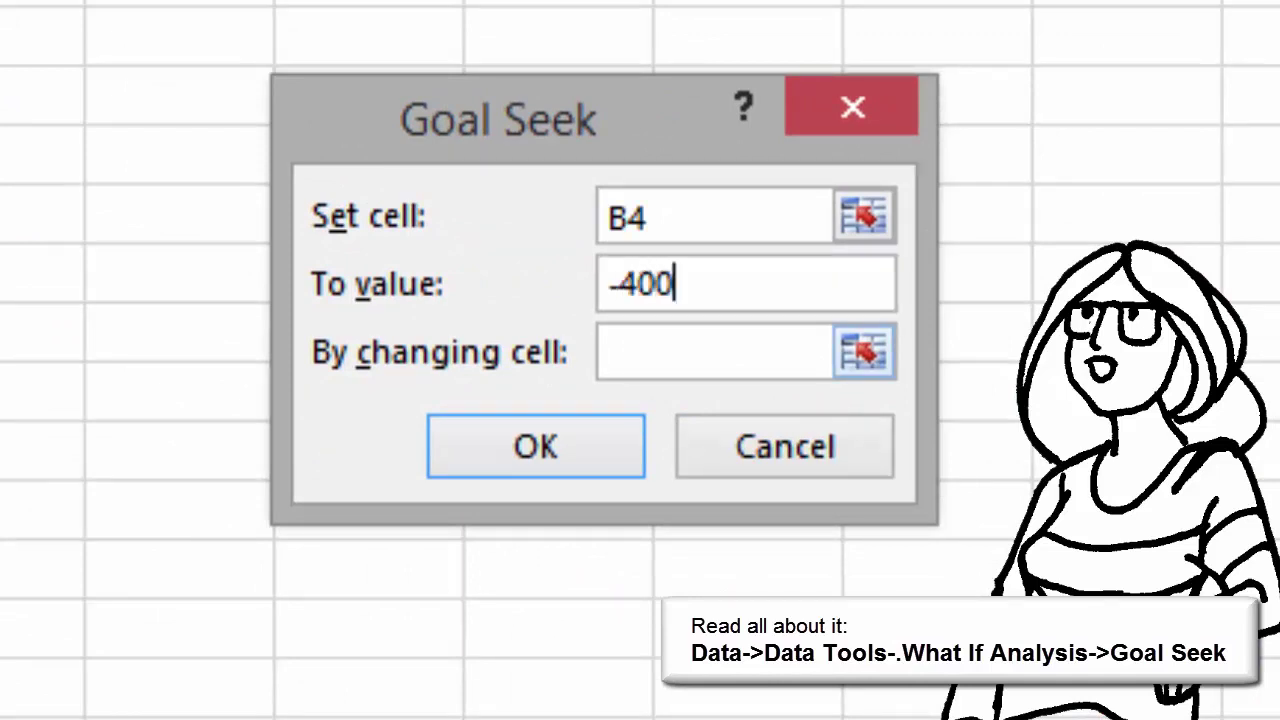
pyautogui.click(609, 352)
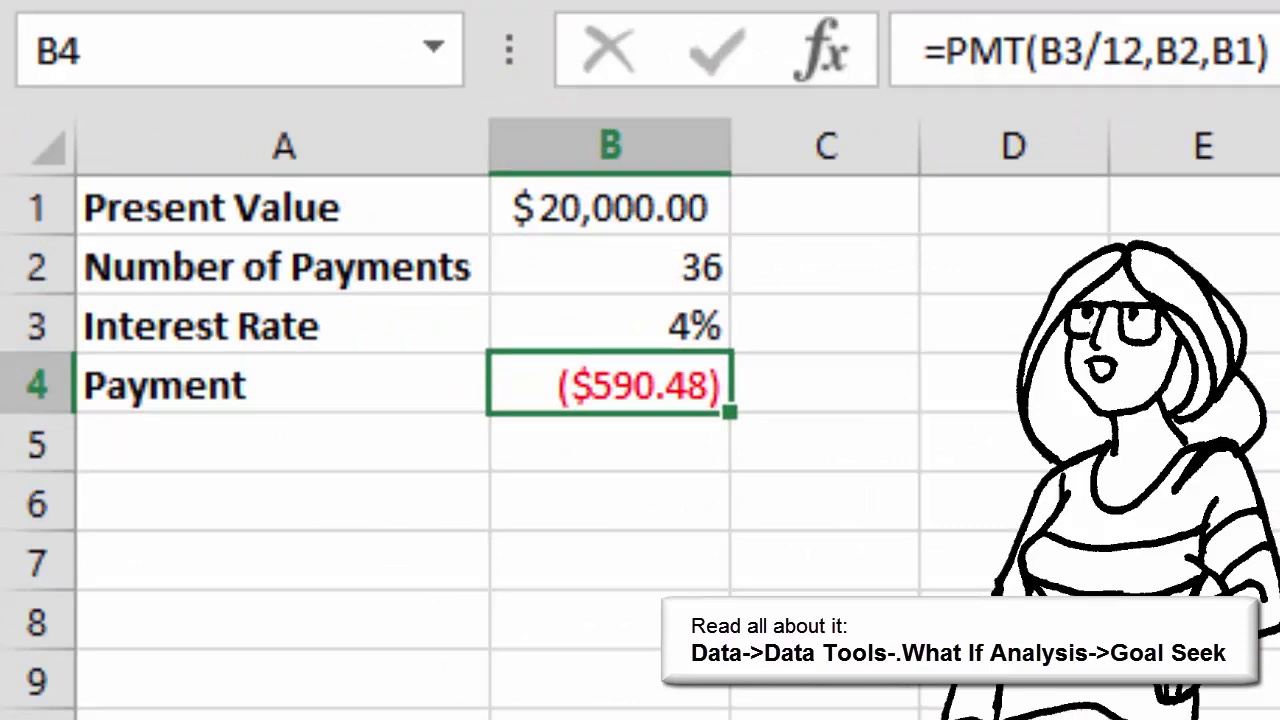
pyautogui.click(609, 266)
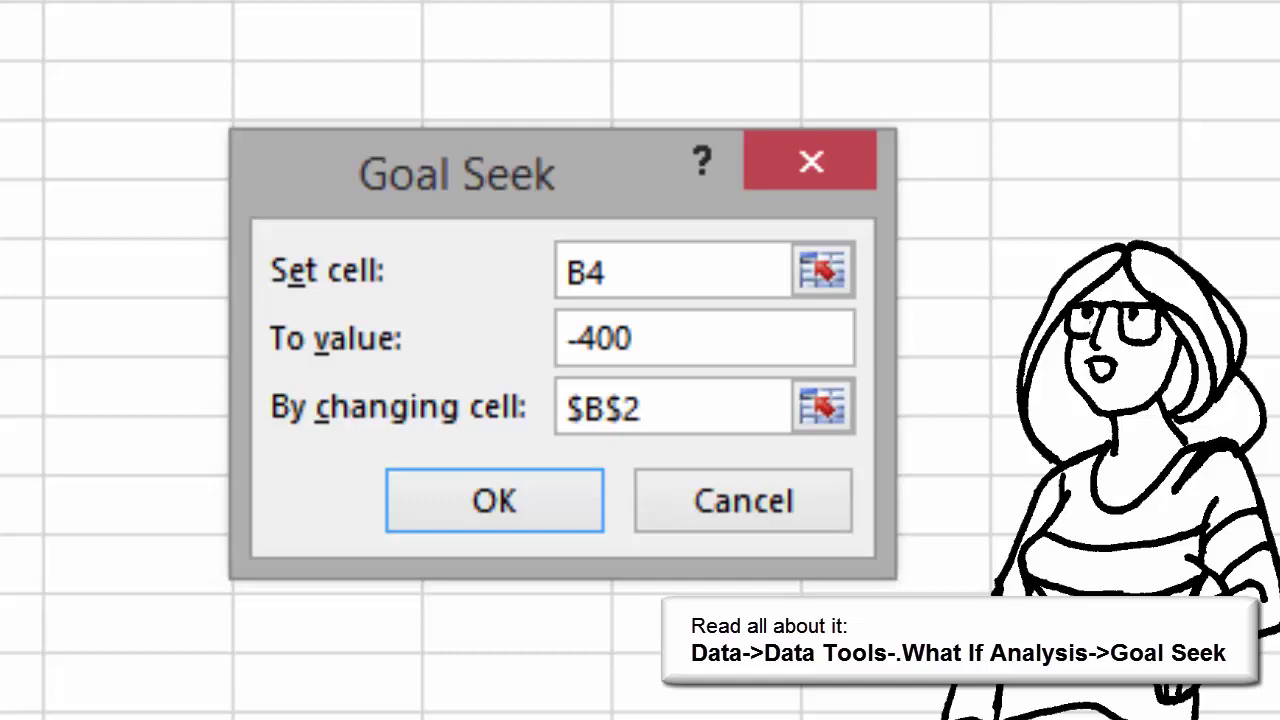
pyautogui.press('Return')
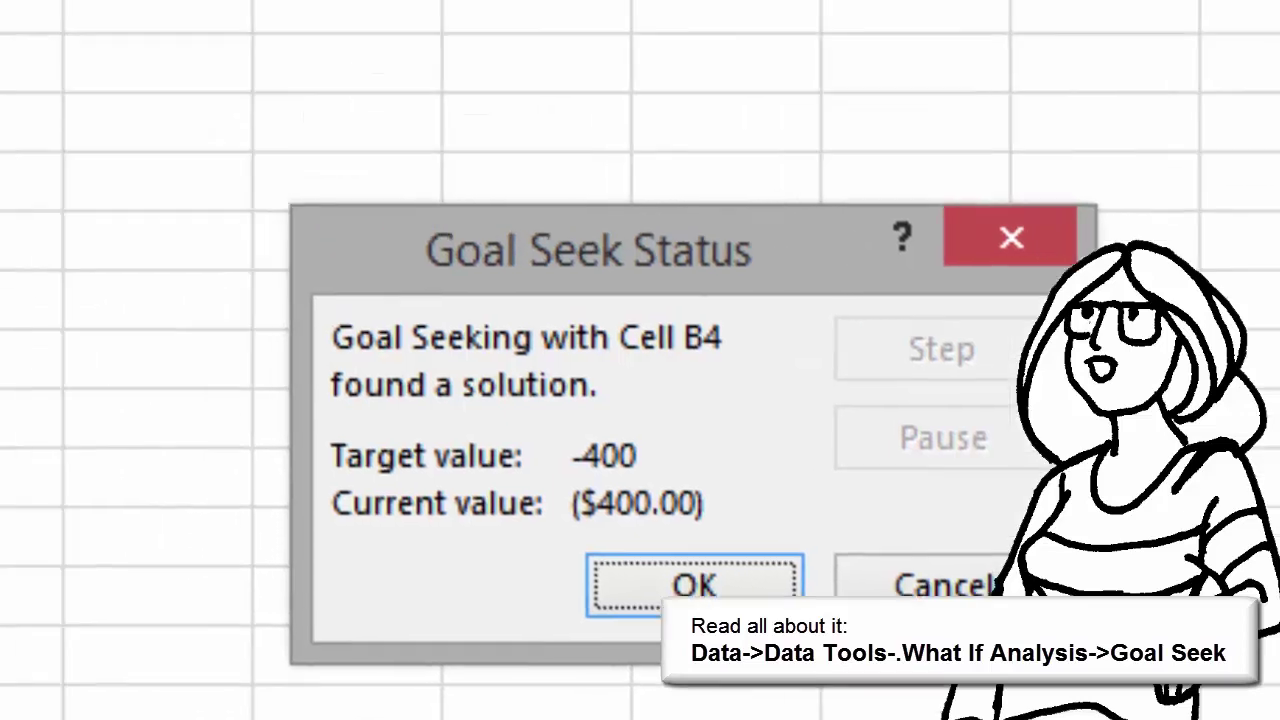
pyautogui.press('Return')
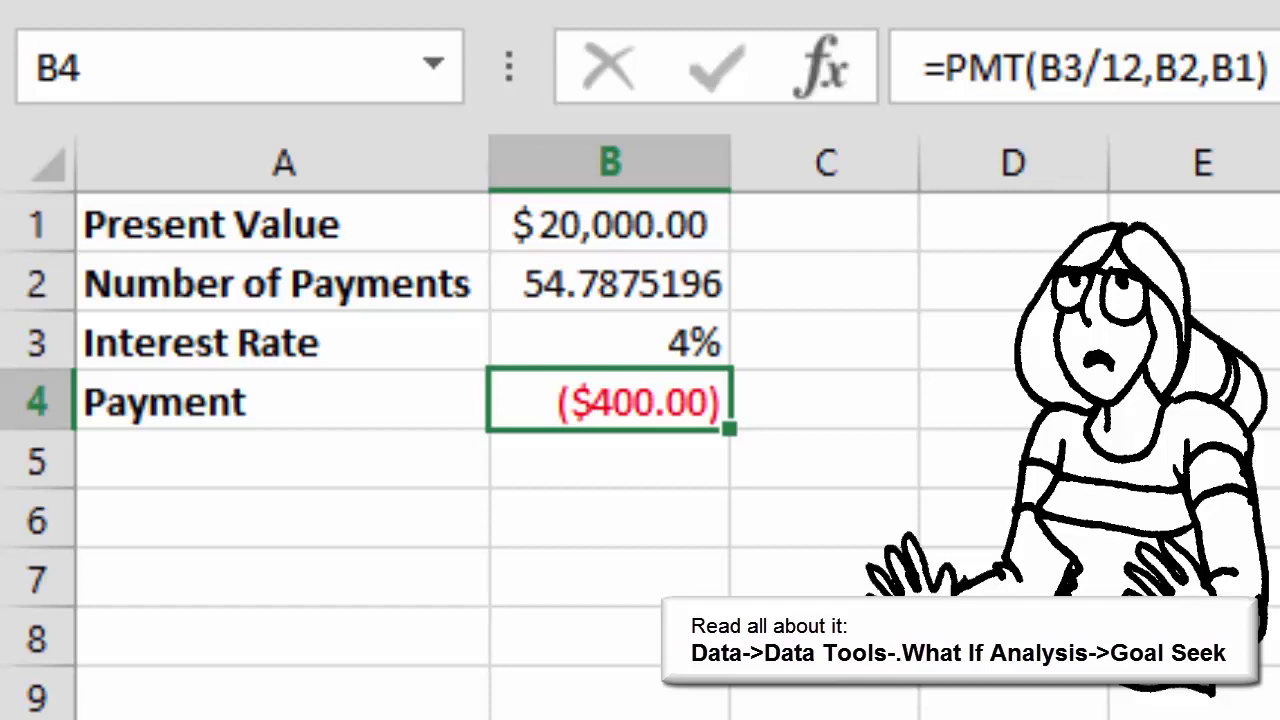
pyautogui.hotkey('ctrl', 'z')
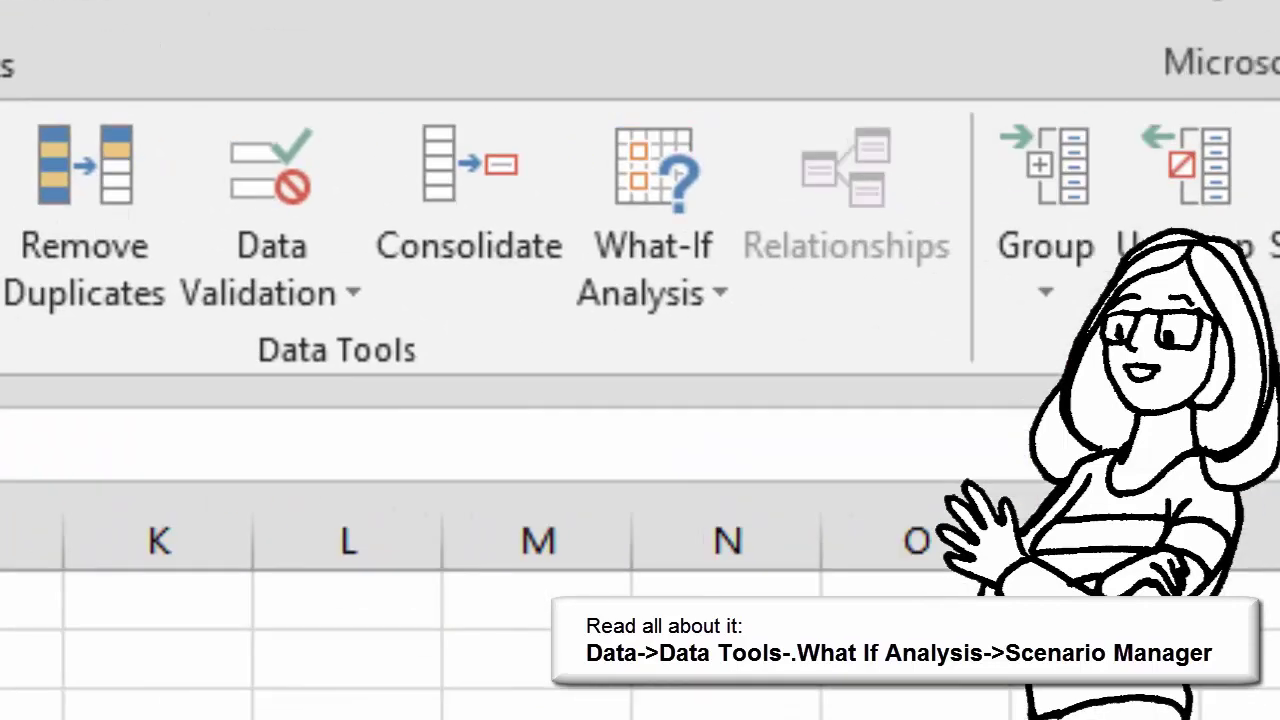
# Add a scenario named Expected in Scenario Manager with changing cells B1:B3, keeping the values 20000, 36 and 0.04.
pyautogui.click(654, 270)
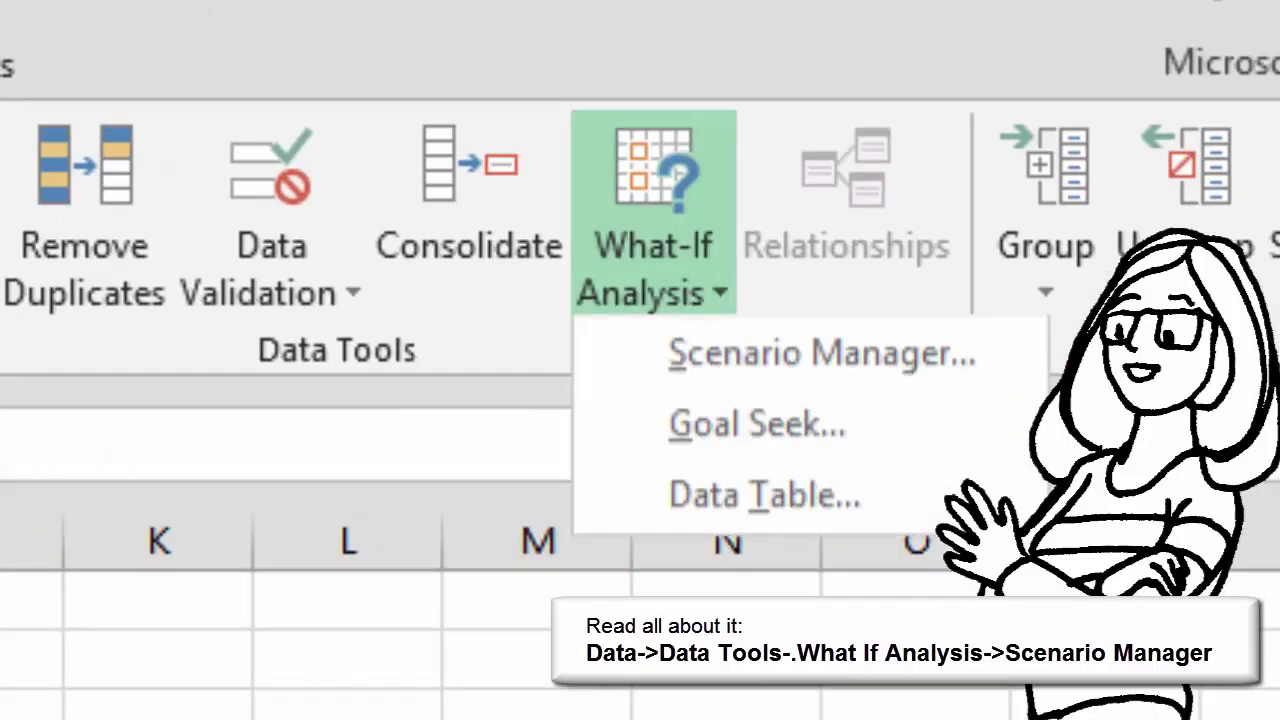
pyautogui.press('Down')
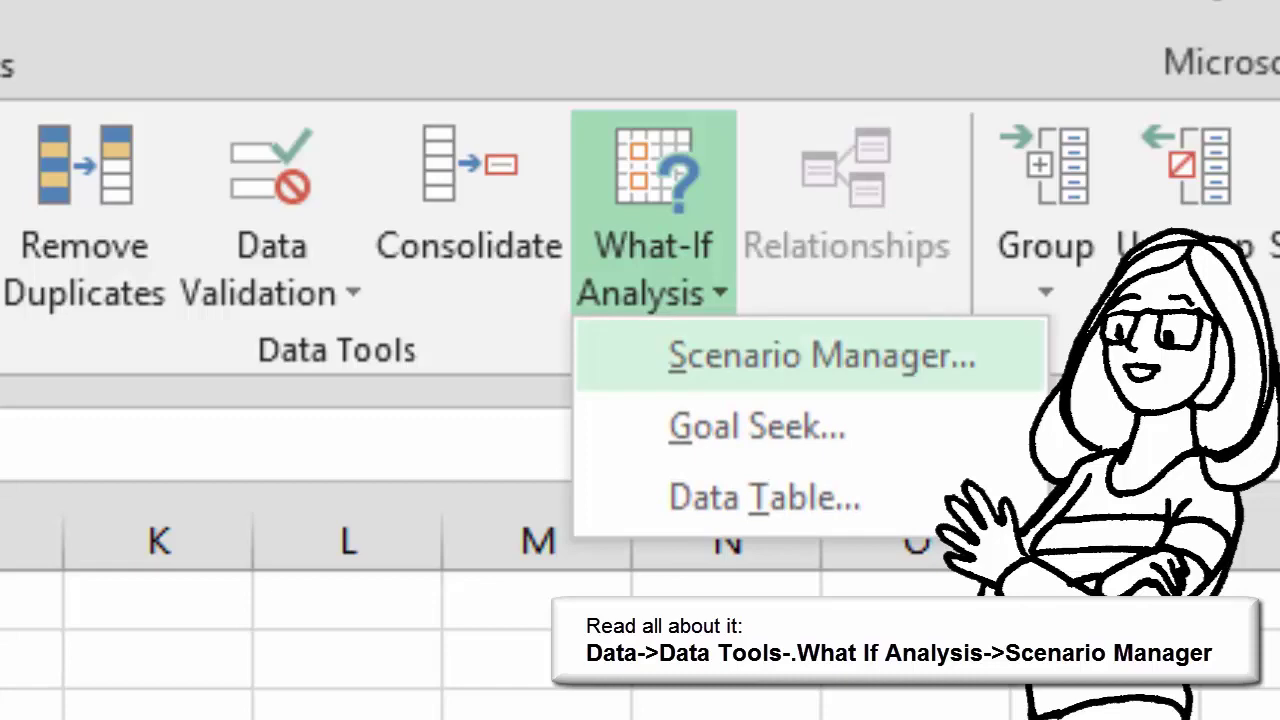
pyautogui.press('Return')
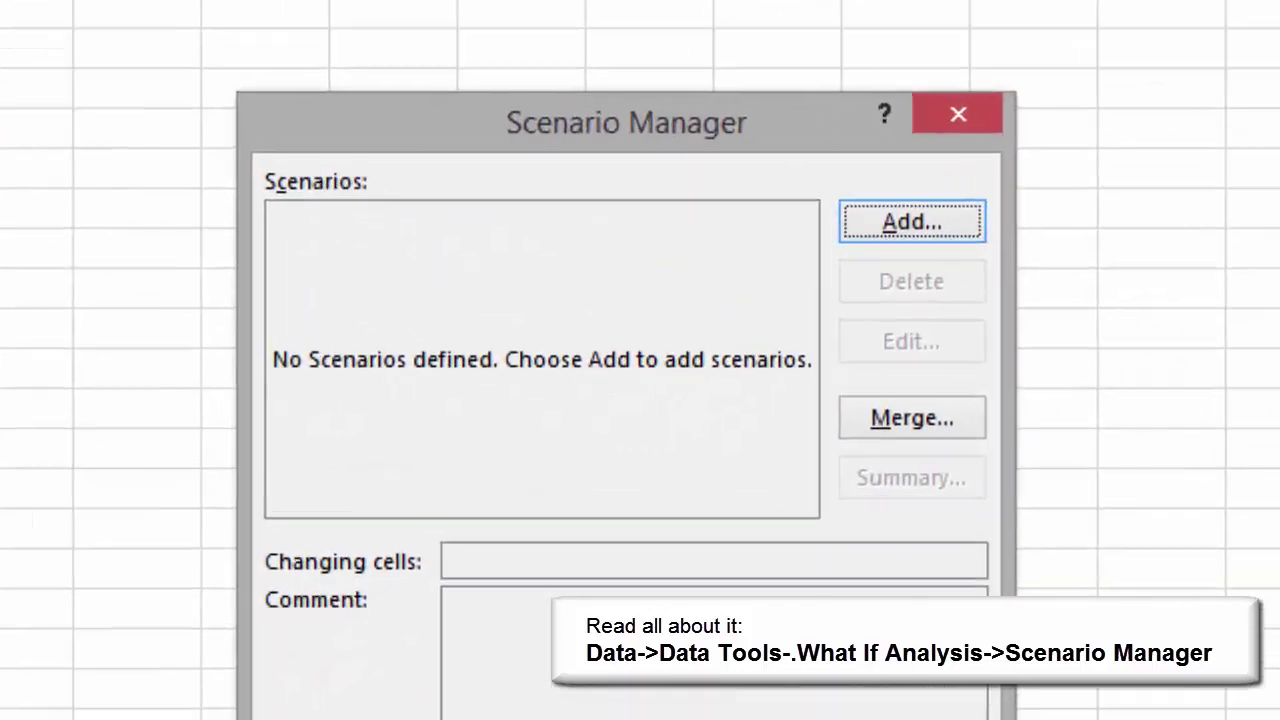
pyautogui.press('Return')
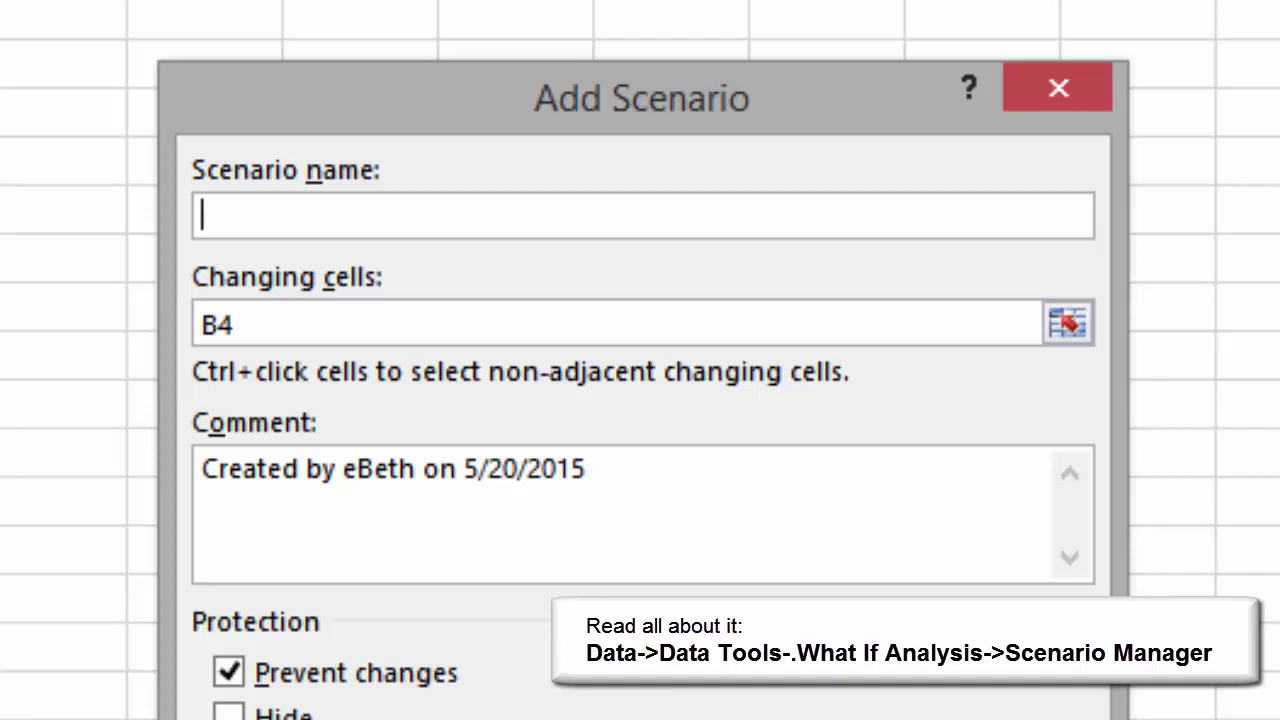
pyautogui.write('Expected')
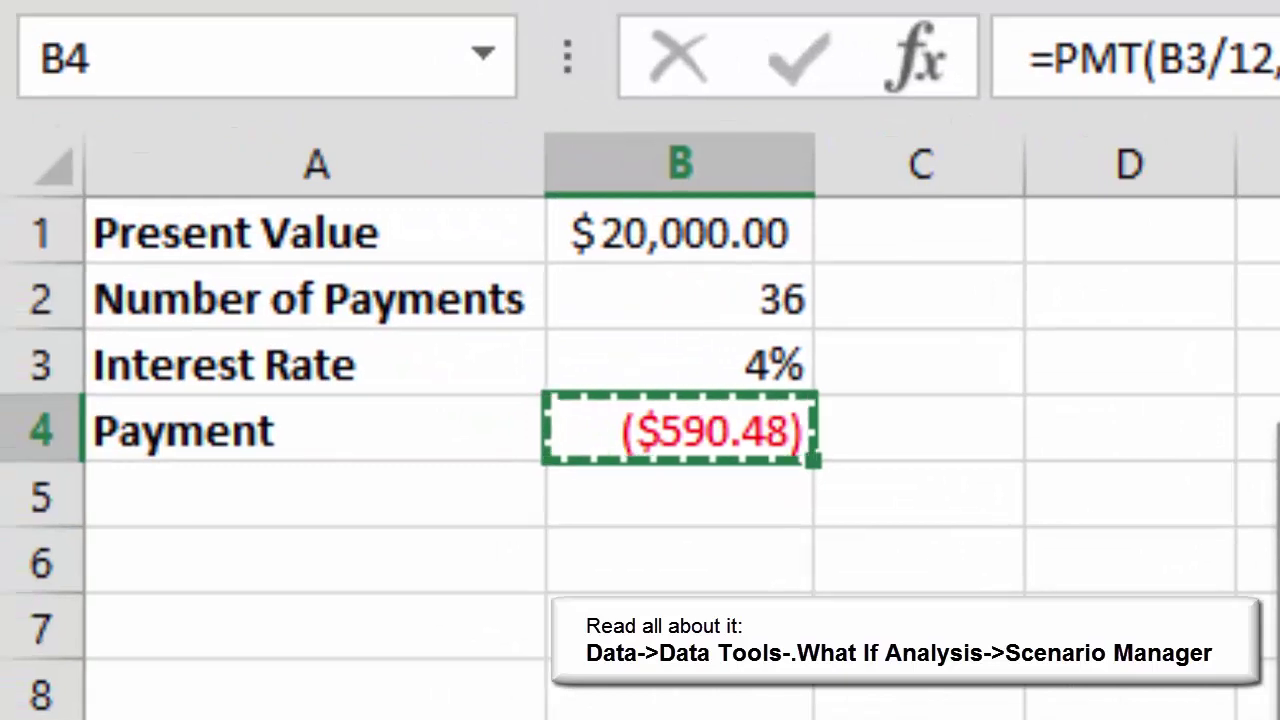
pyautogui.press('BackSpace')
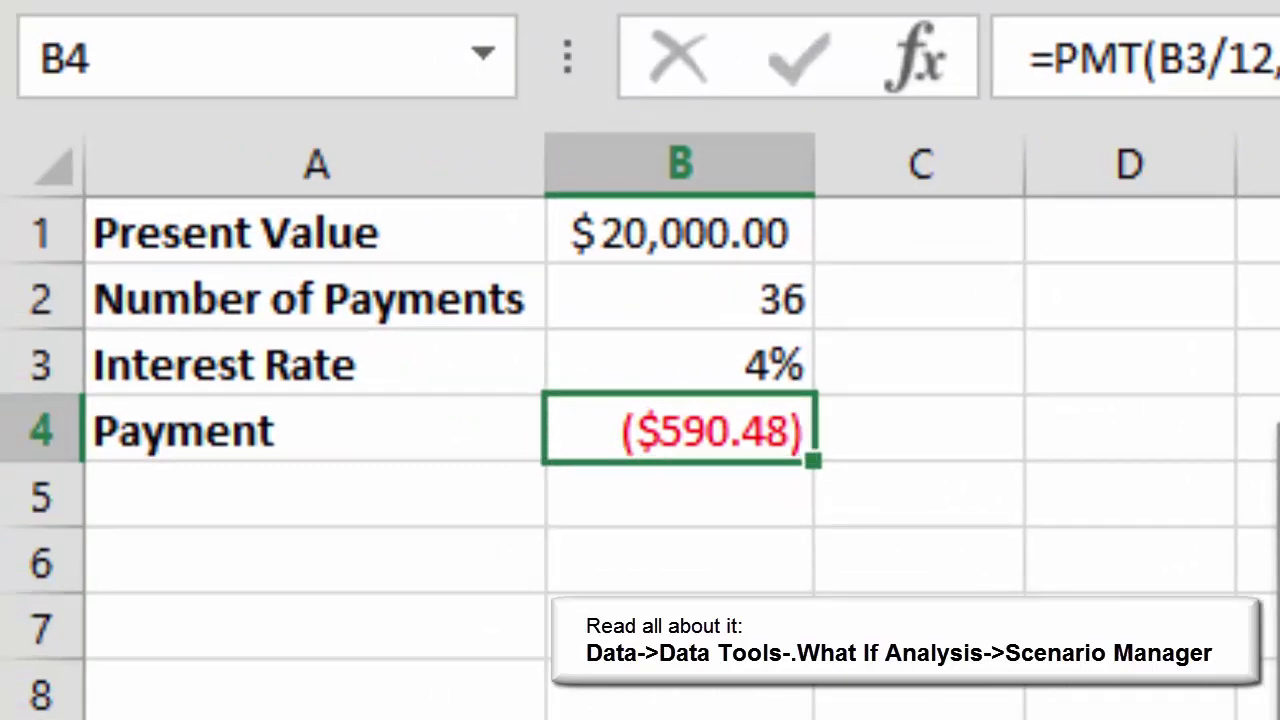
pyautogui.moveTo(660, 236); pyautogui.dragTo(795, 372)
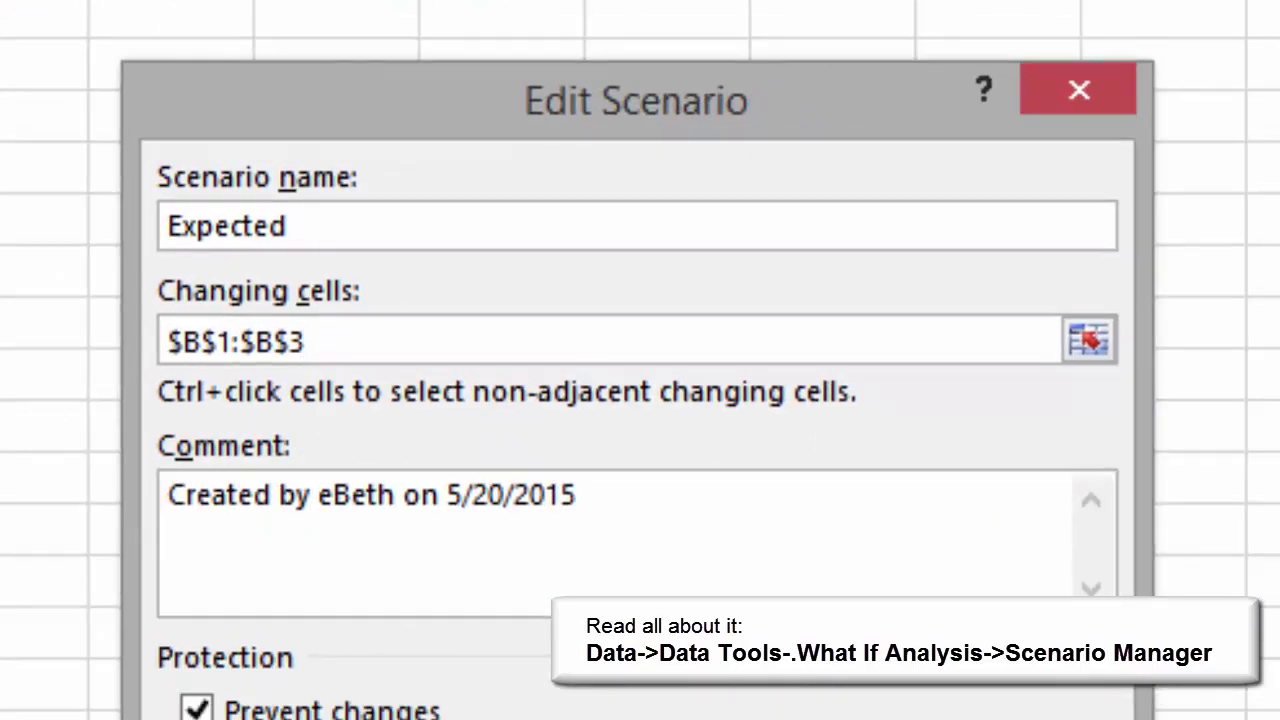
pyautogui.press('Return')
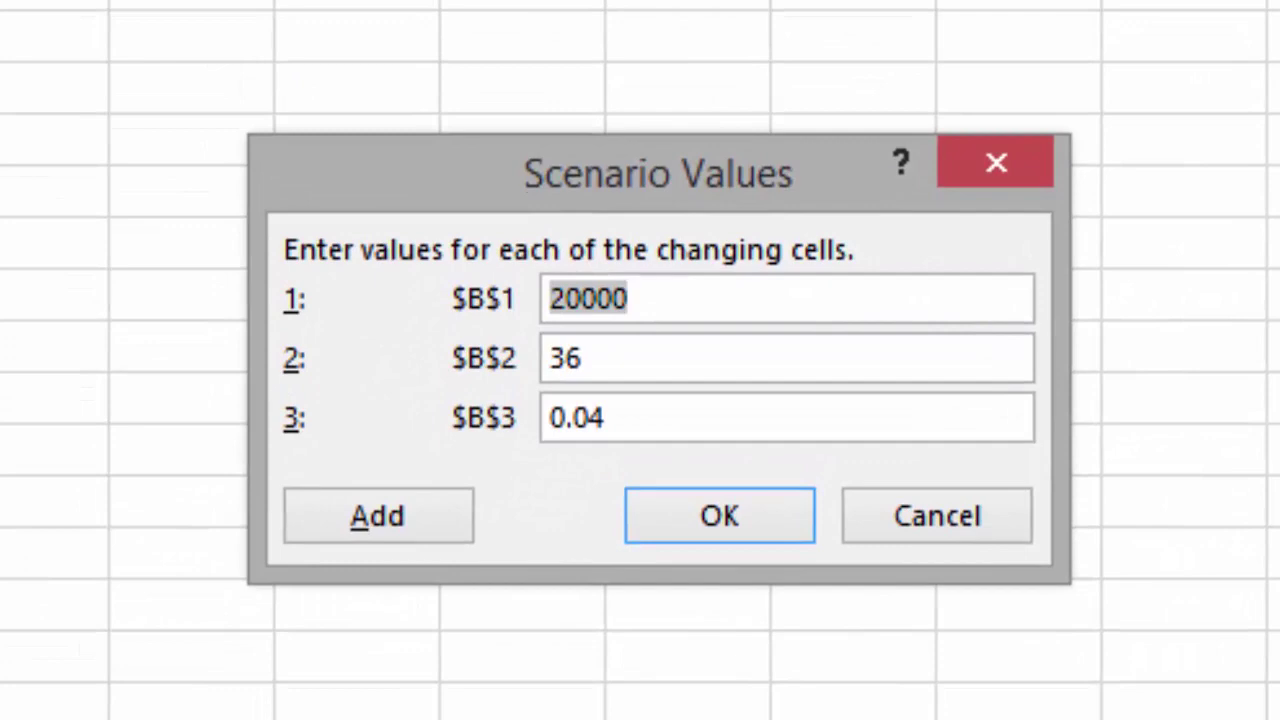
pyautogui.click(606, 417)
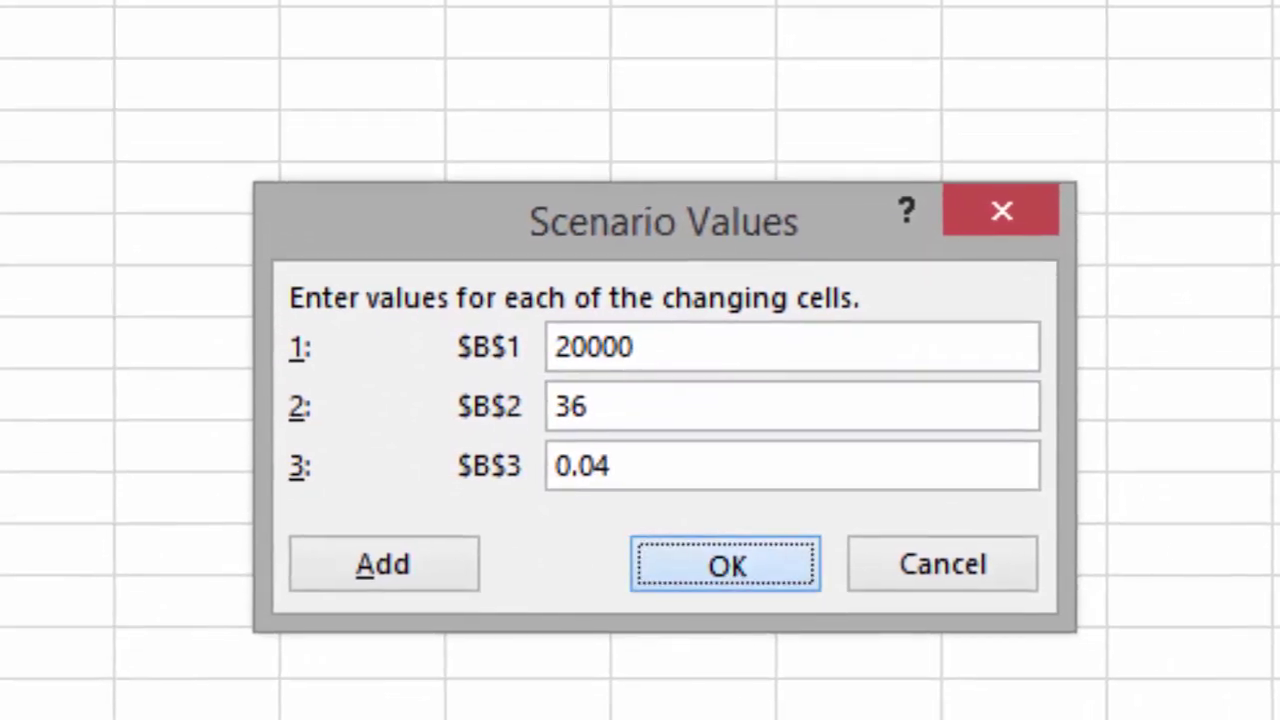
pyautogui.press('Return')
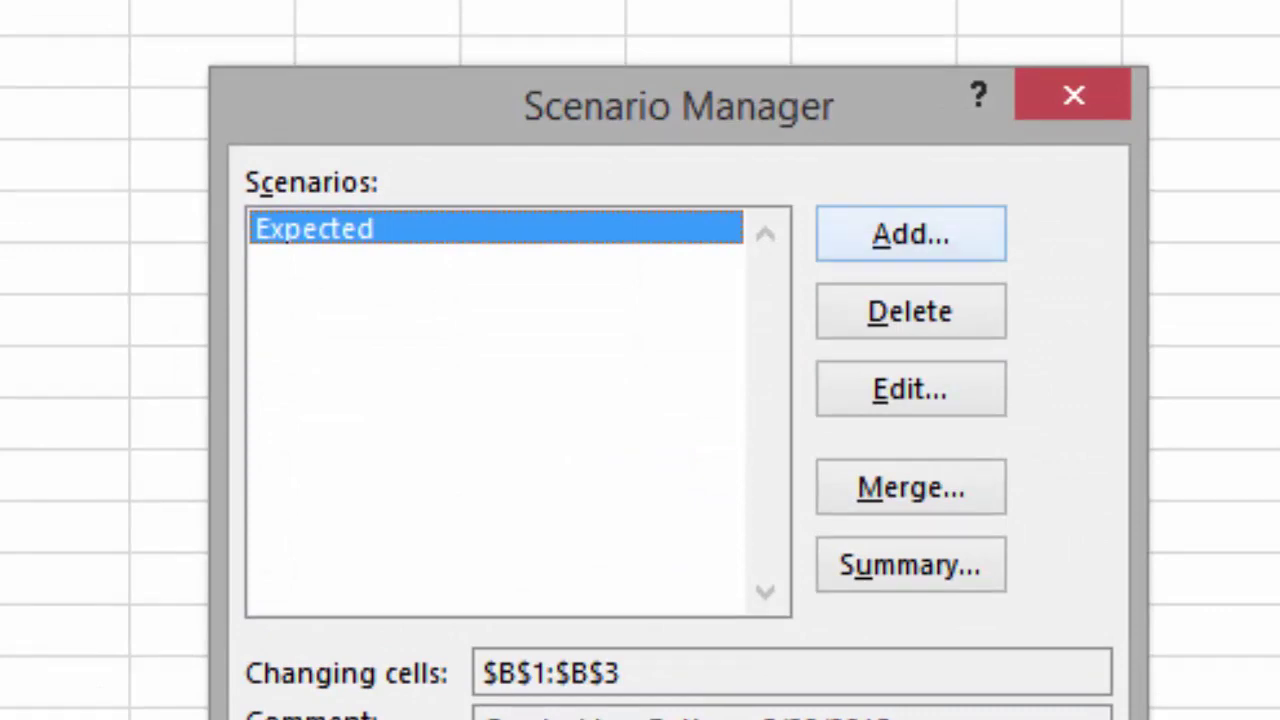
# Add a second scenario named Best Case for the changing cells B1:B3.
pyautogui.press('Return')
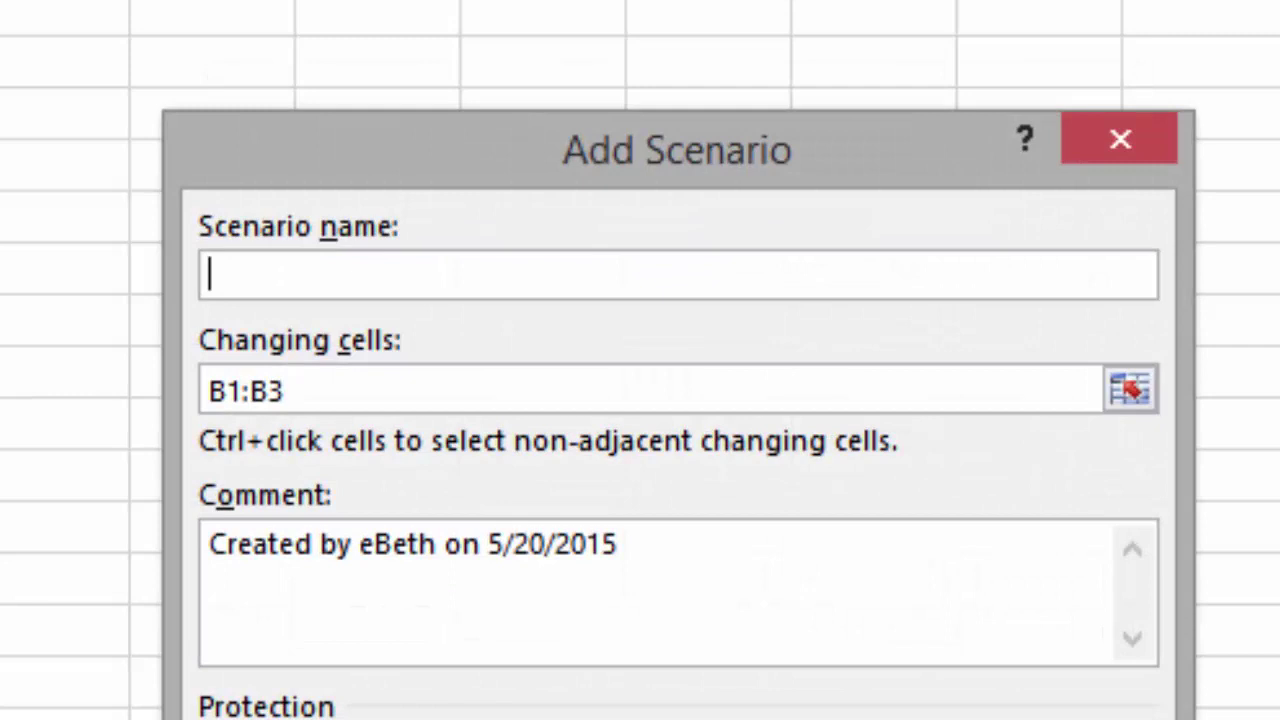
pyautogui.write('Best ')
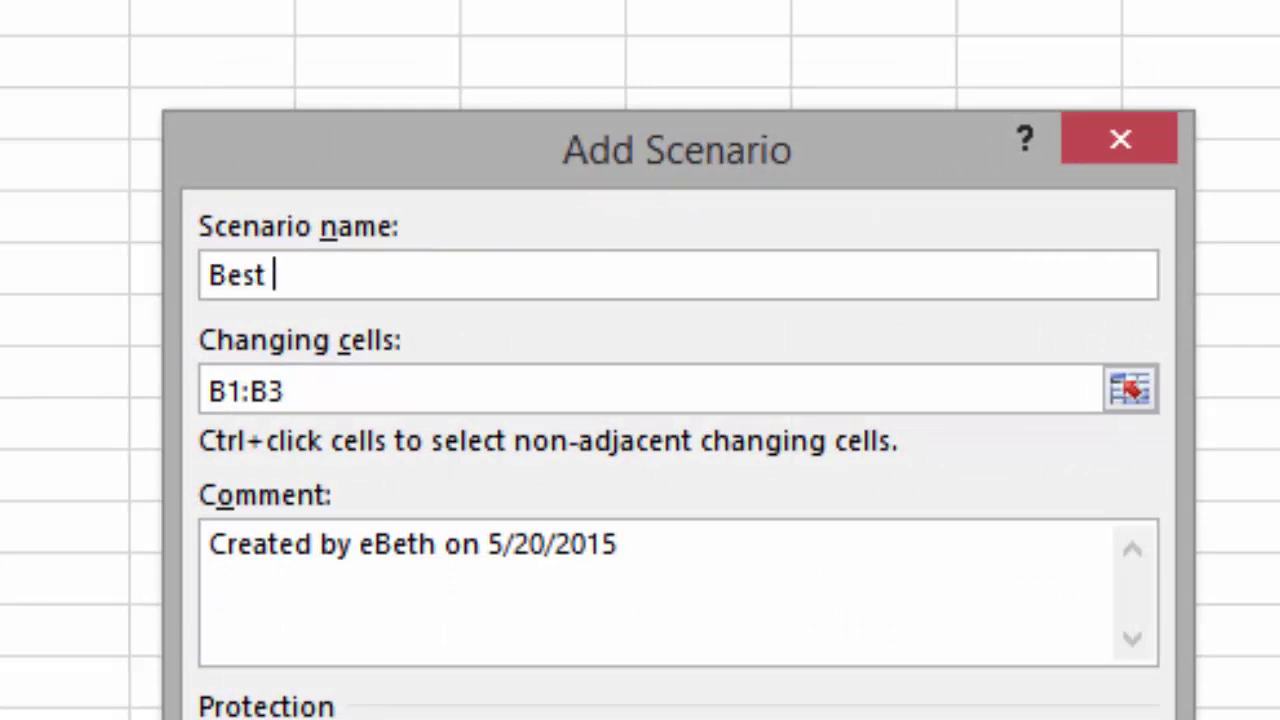
pyautogui.write('Case')
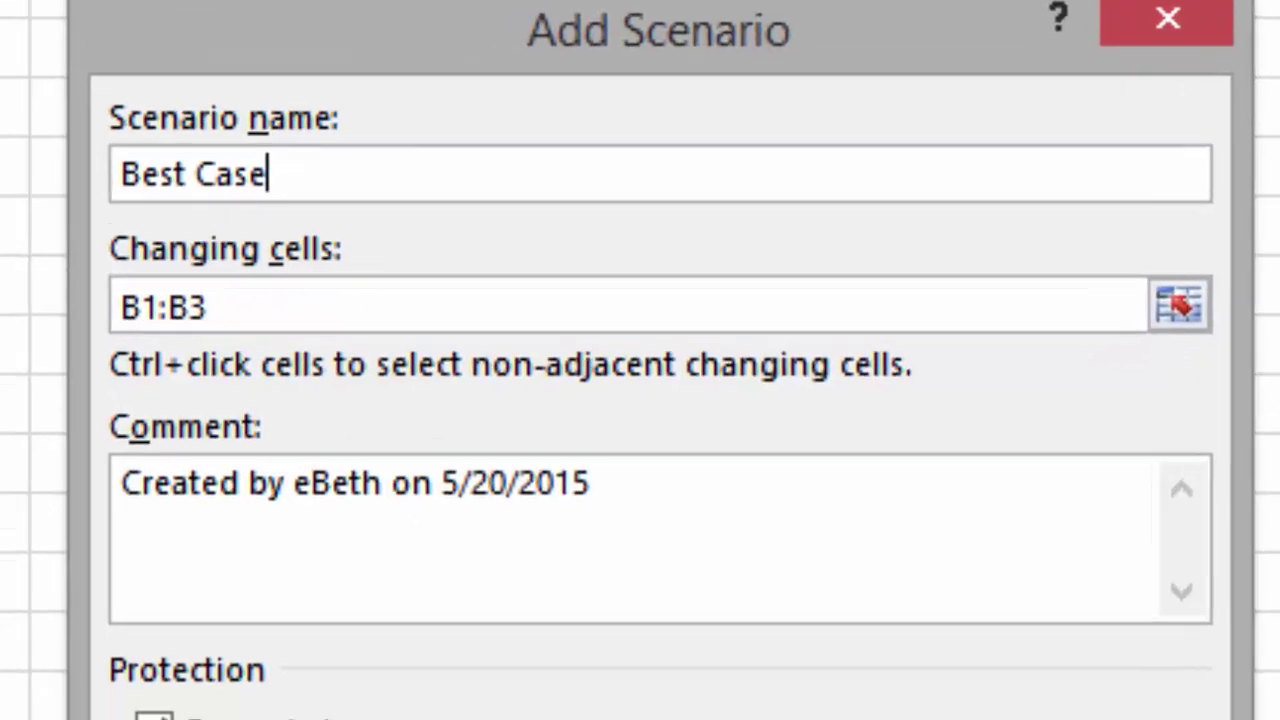
pyautogui.press('Return')
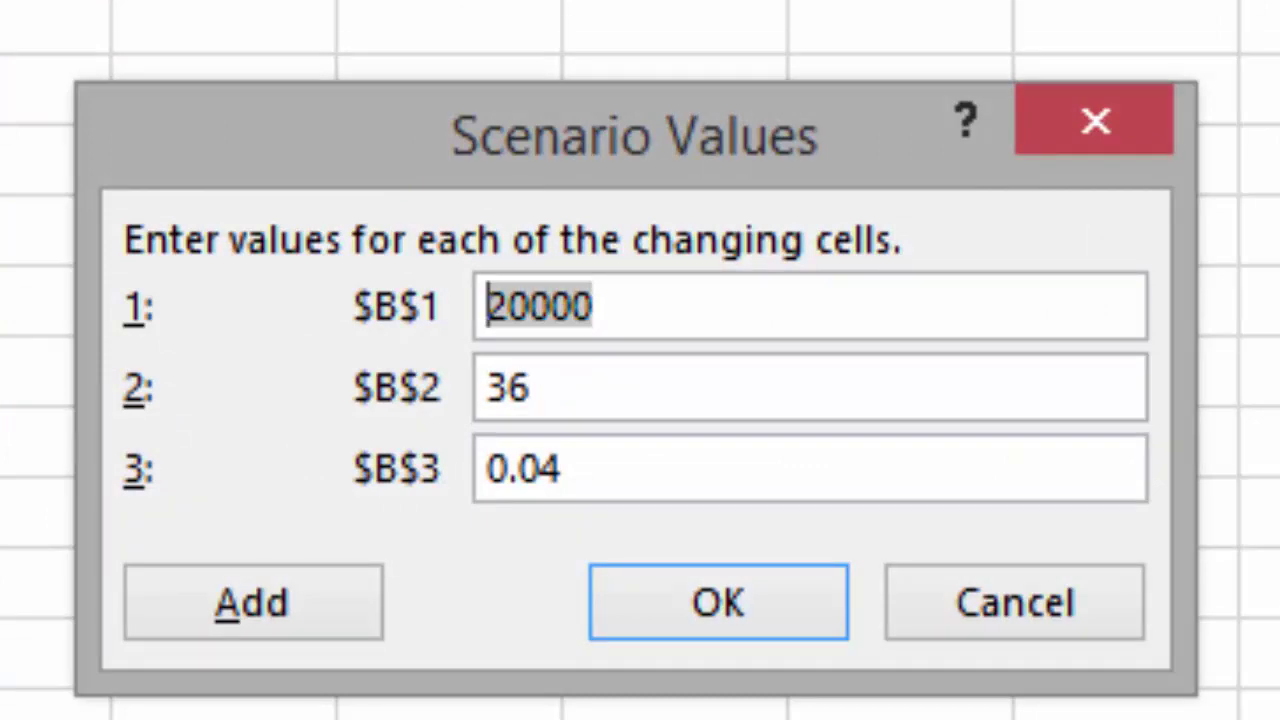
# Set the Best Case scenario values to 40000 for B1, 48 for B2 and 0.02 for B3.
pyautogui.write('40000')
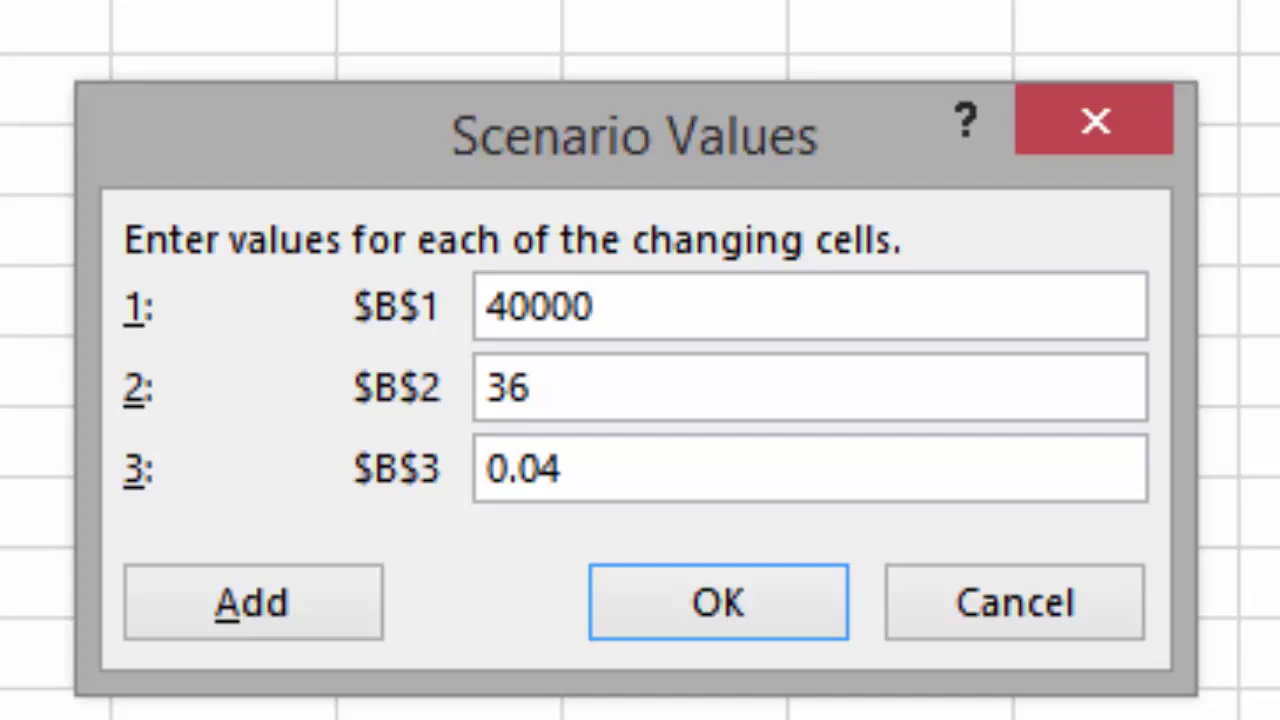
pyautogui.press('Tab')
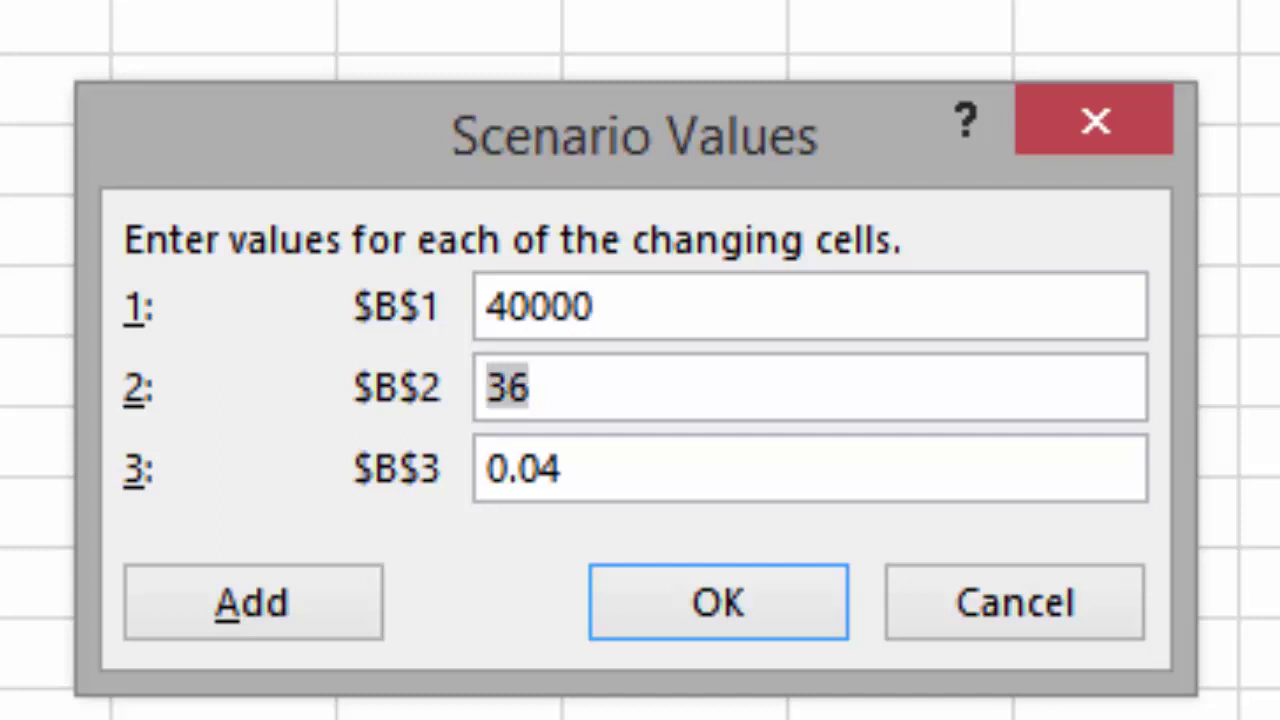
pyautogui.write('48')
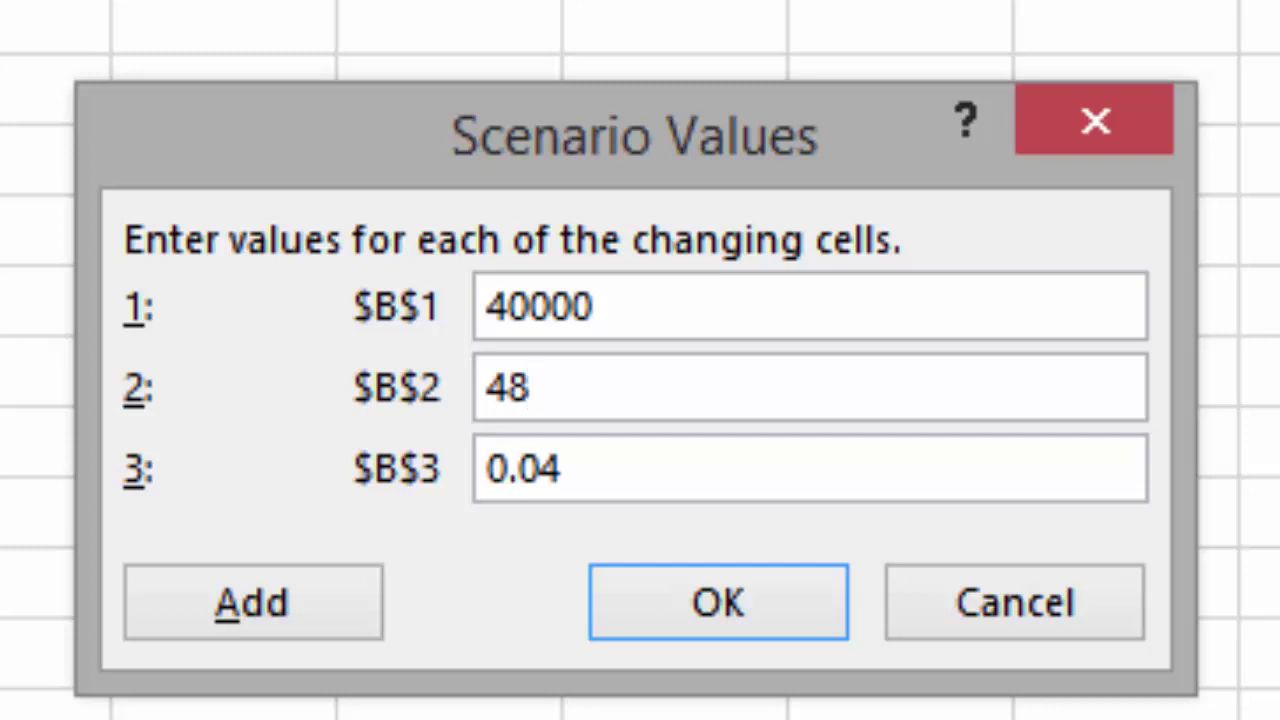
pyautogui.moveTo(561, 468); pyautogui.dragTo(538, 468)
pyautogui.write('2')
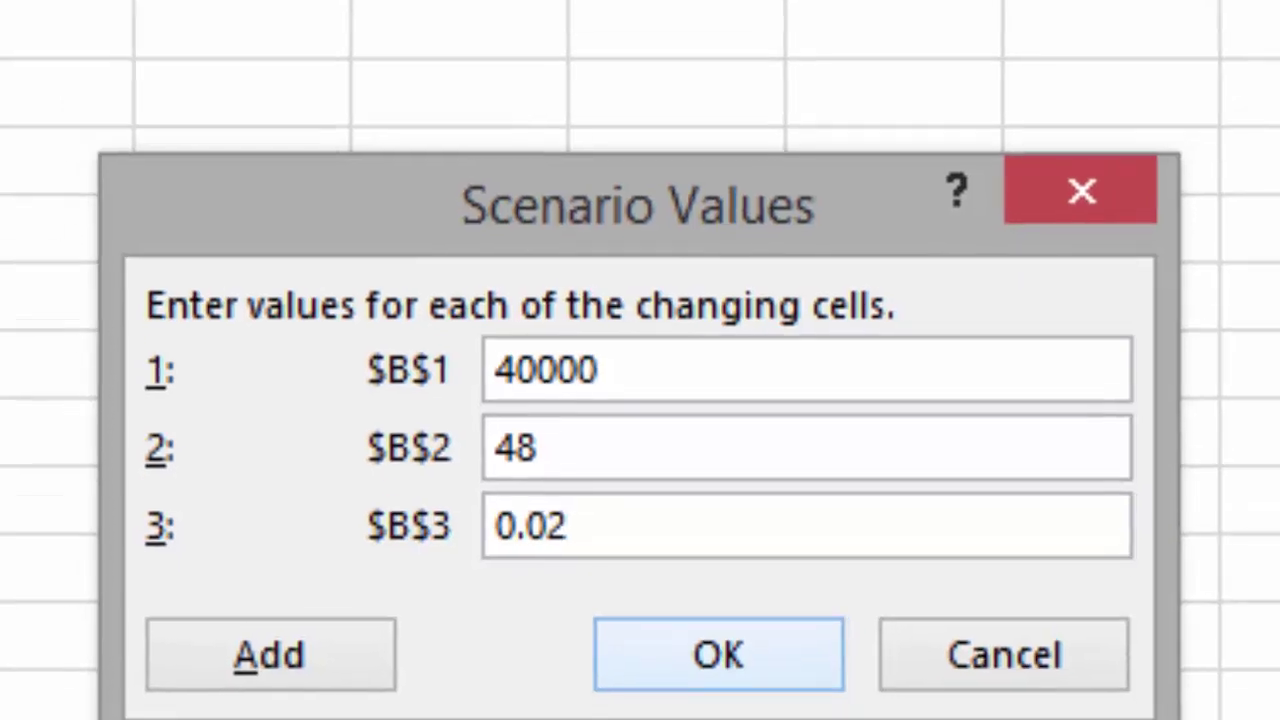
pyautogui.press('Return')
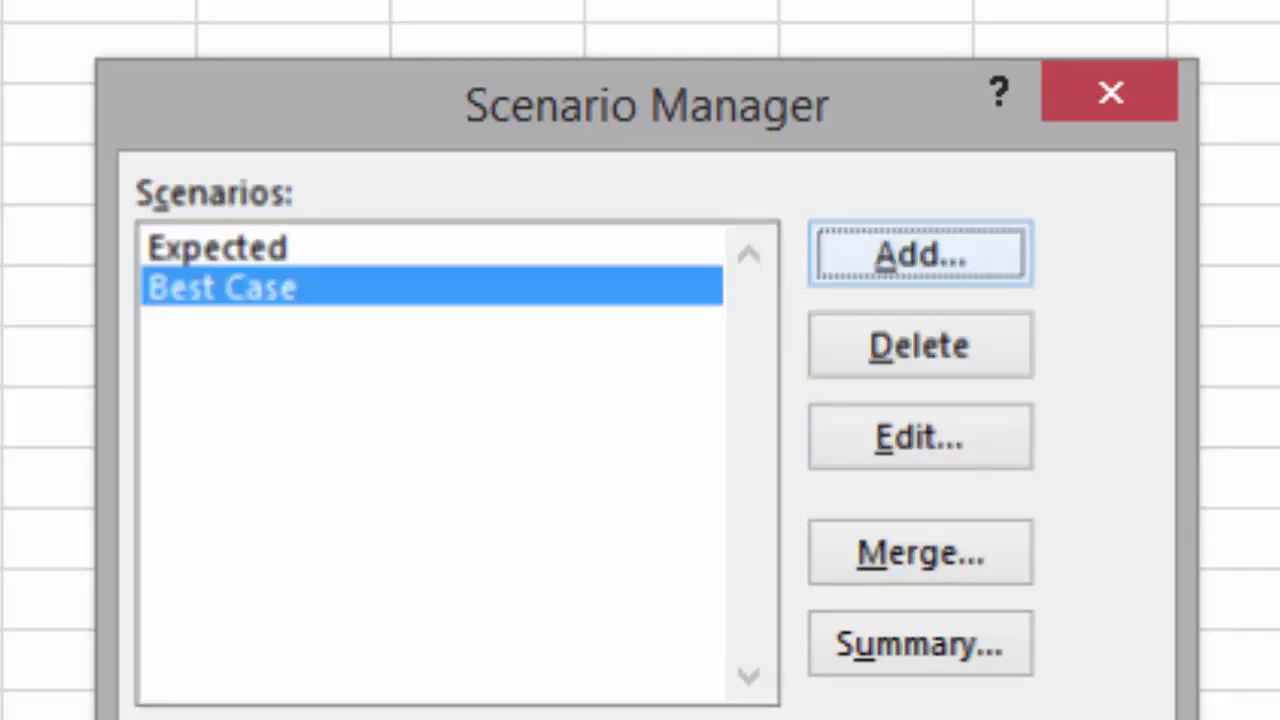
# Add a third scenario named Worst Case for the changing cells B1:B3.
pyautogui.press('Return')
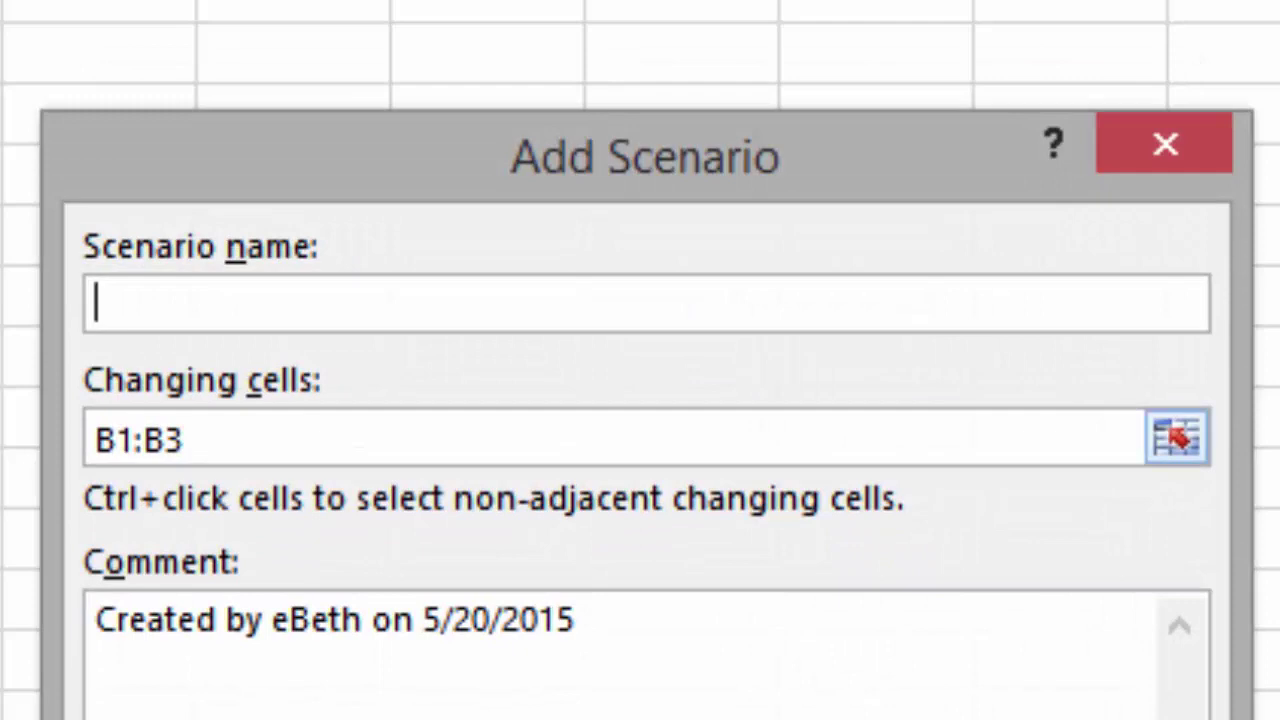
pyautogui.write('Wors')
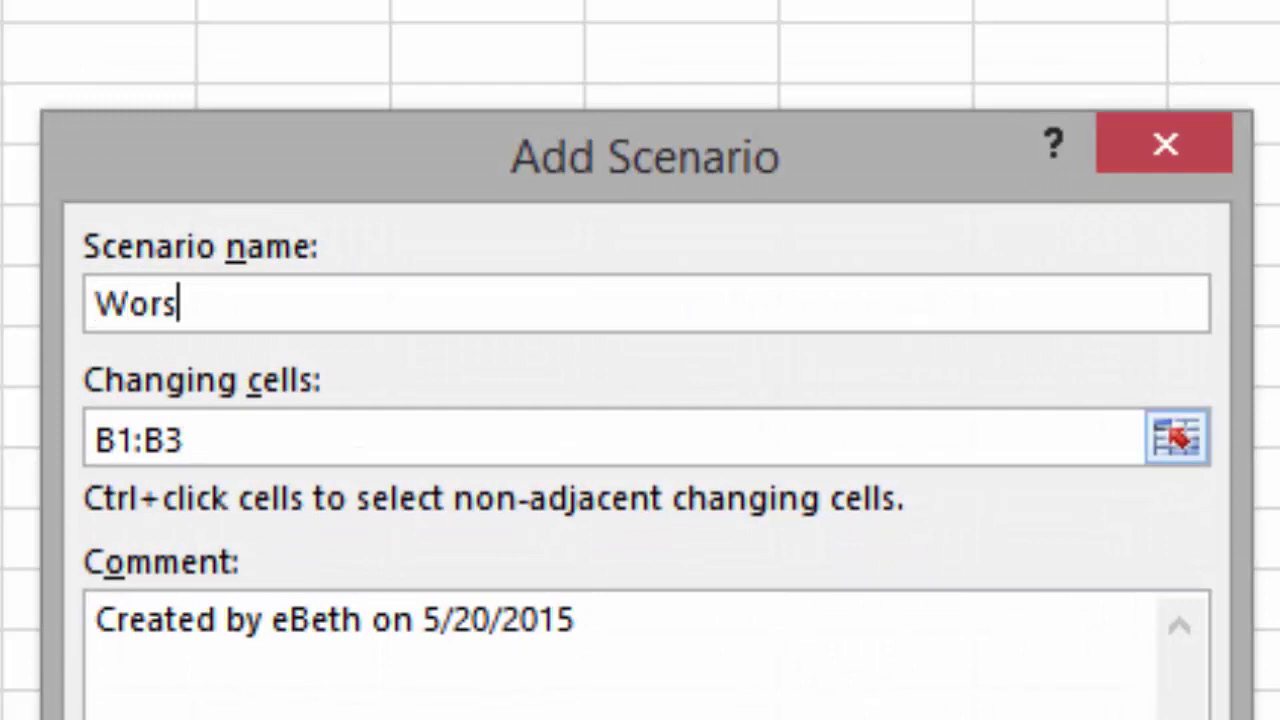
pyautogui.write('t Case')
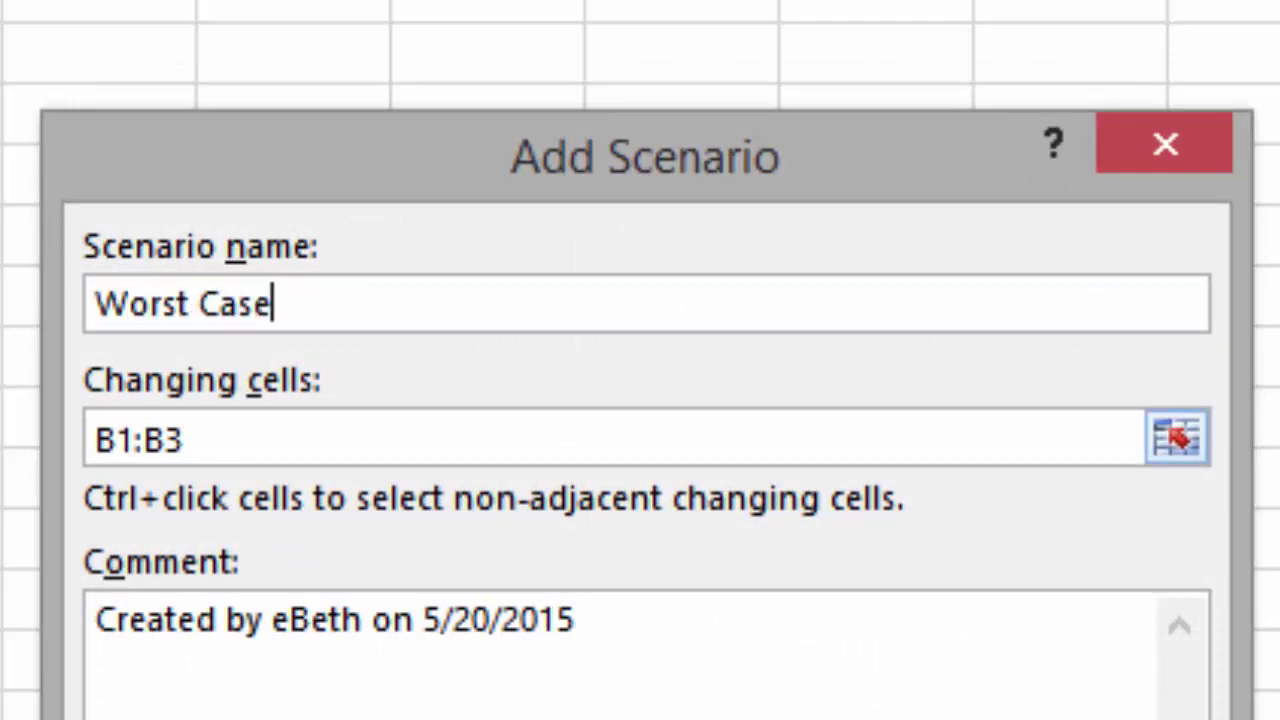
pyautogui.click(184, 440)
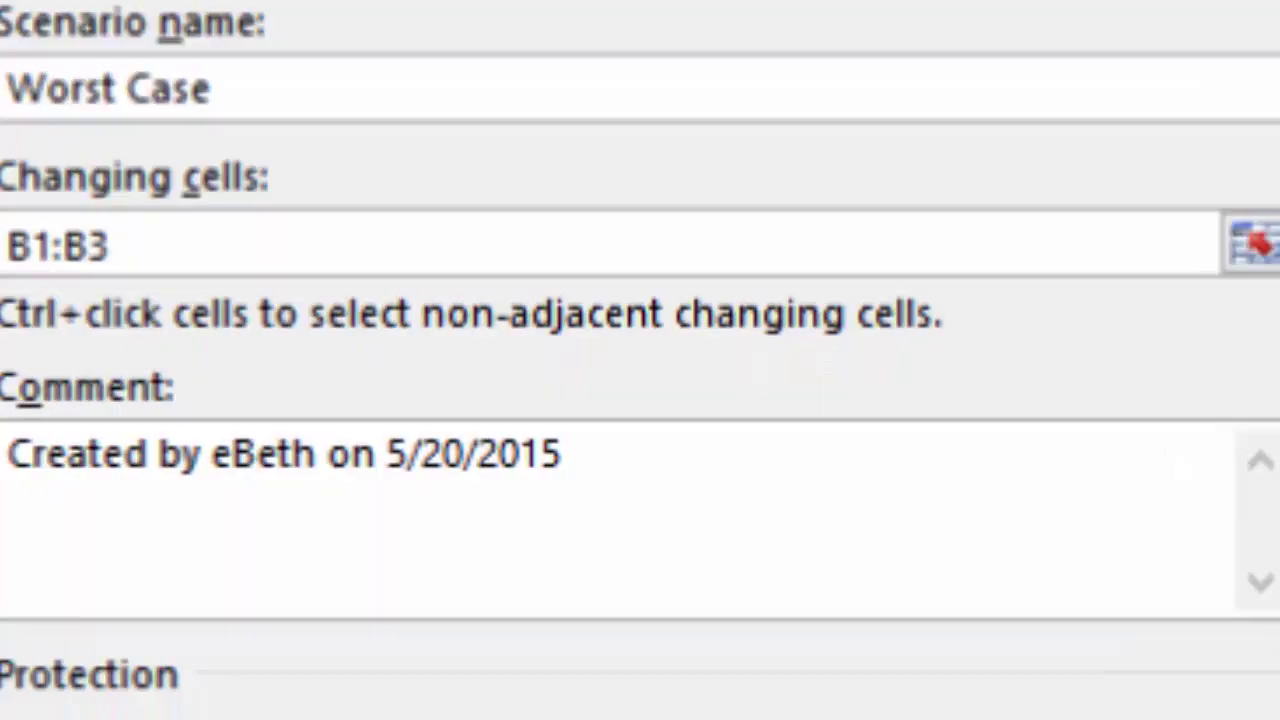
pyautogui.press('Return')
# Set the Worst Case scenario values to 10000 for B1 and 60 for B2.
pyautogui.press('End')
pyautogui.hotkey('shift', 'Left')
pyautogui.hotkey('shift', 'Left')
pyautogui.hotkey('shift', 'Left')
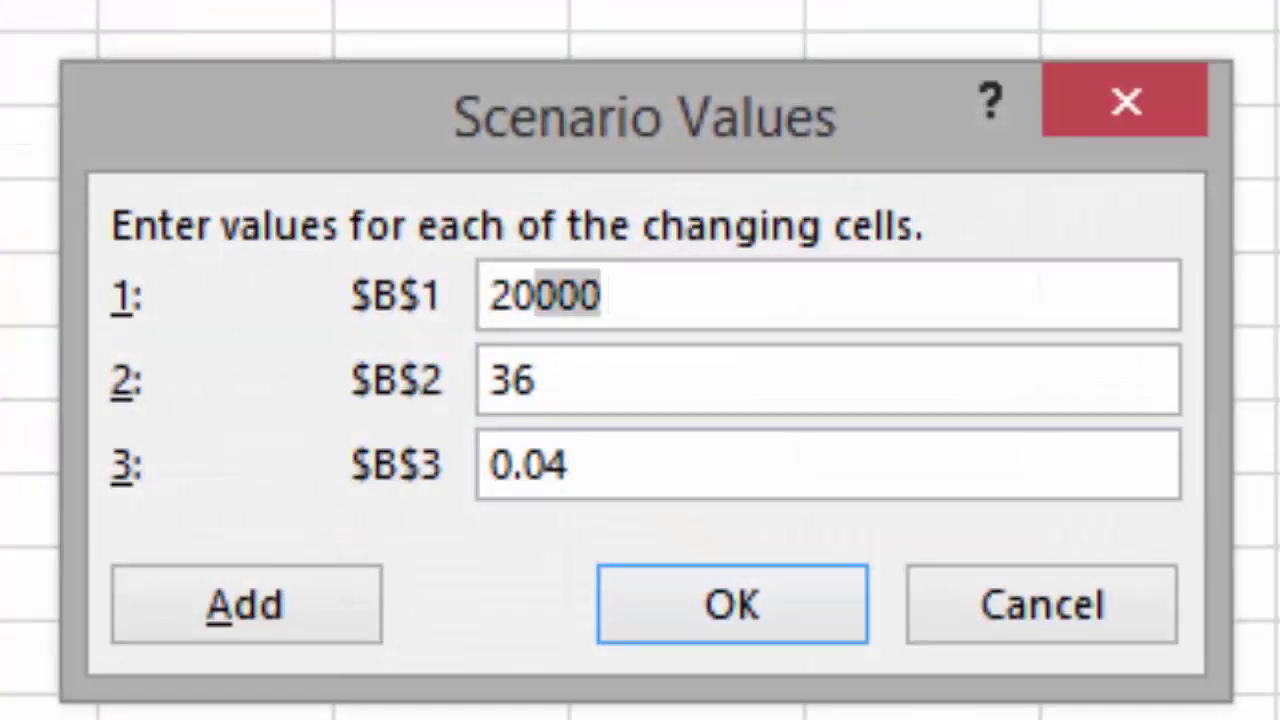
pyautogui.hotkey('shift', 'Left')
pyautogui.hotkey('shift', 'Left')
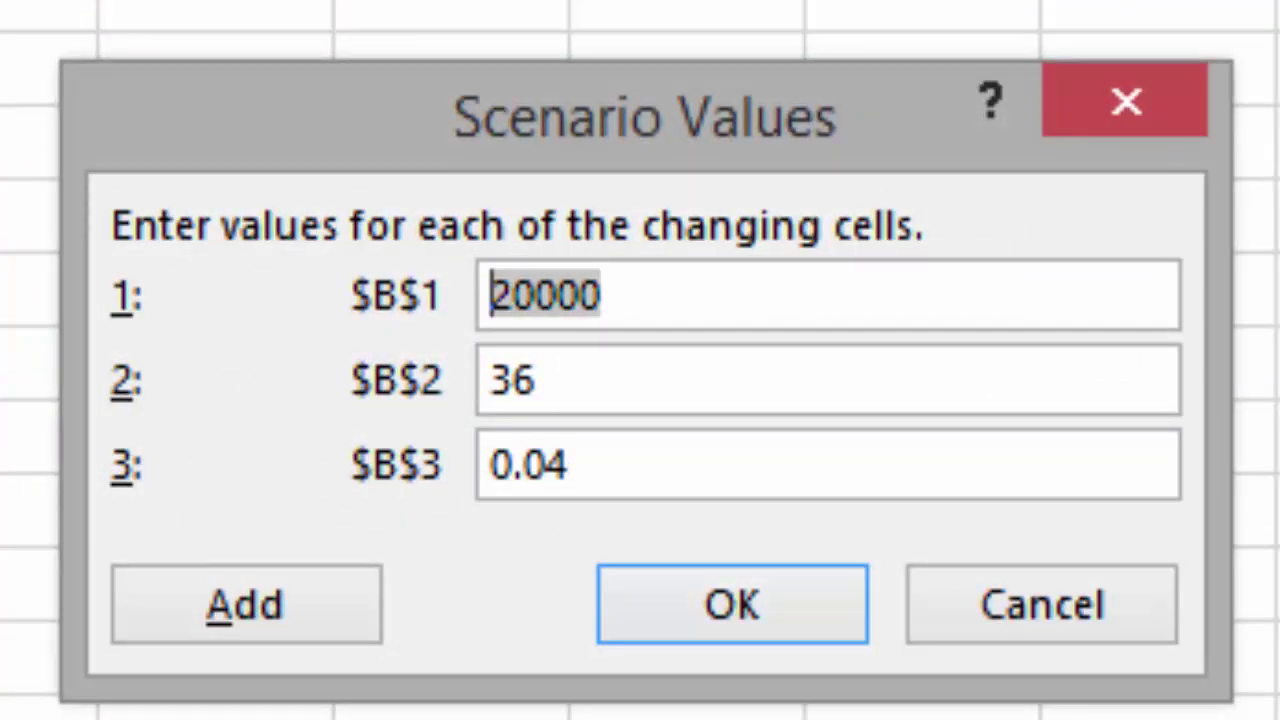
pyautogui.write('1000')
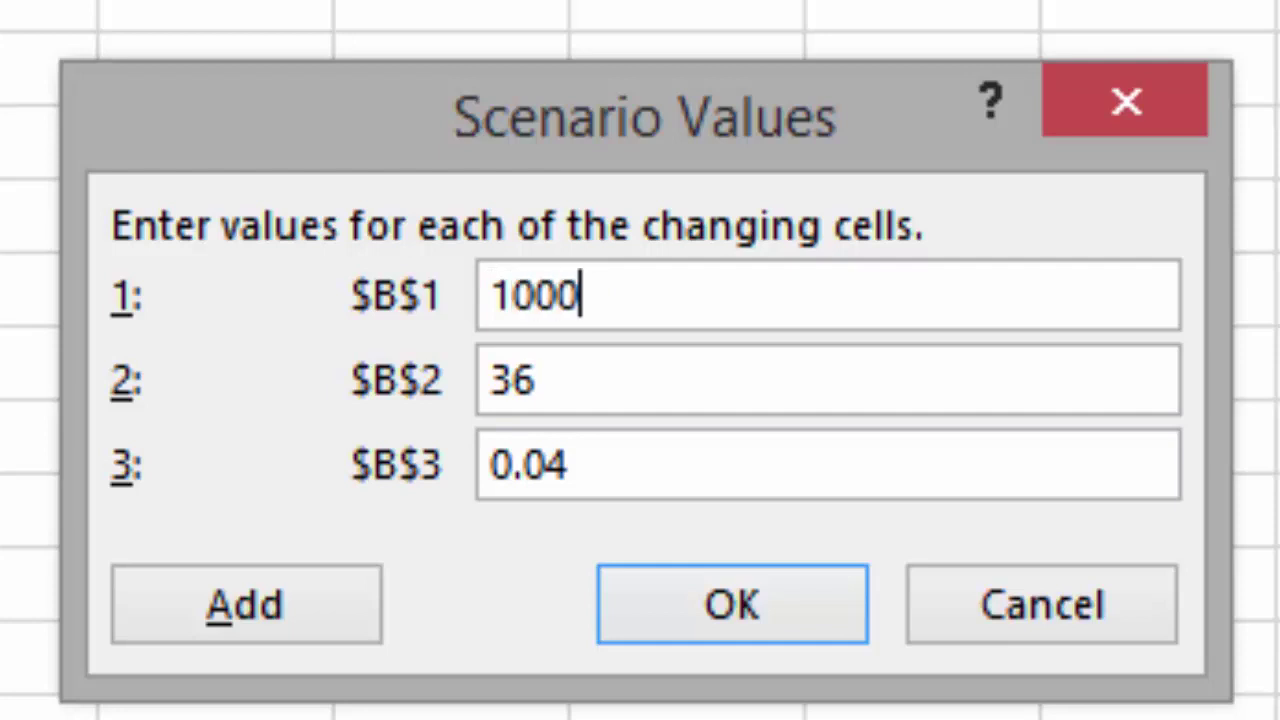
pyautogui.write('0')
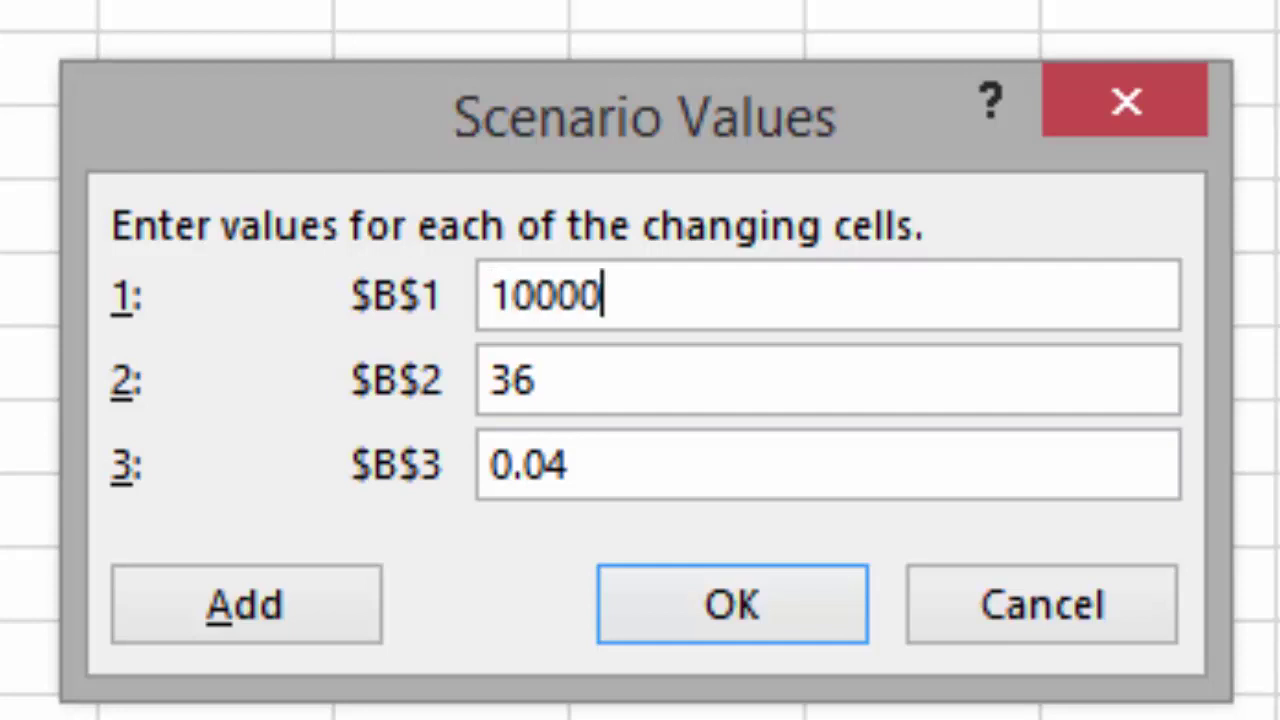
pyautogui.press('Tab')
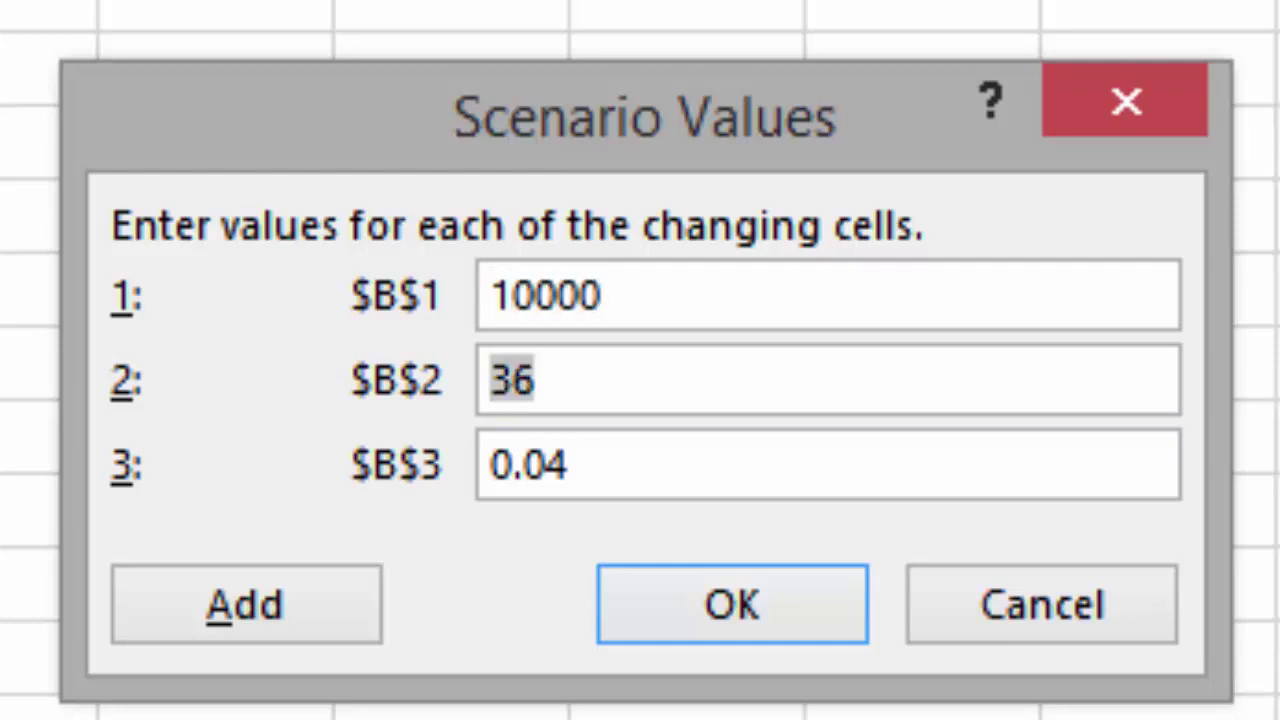
pyautogui.write('60')
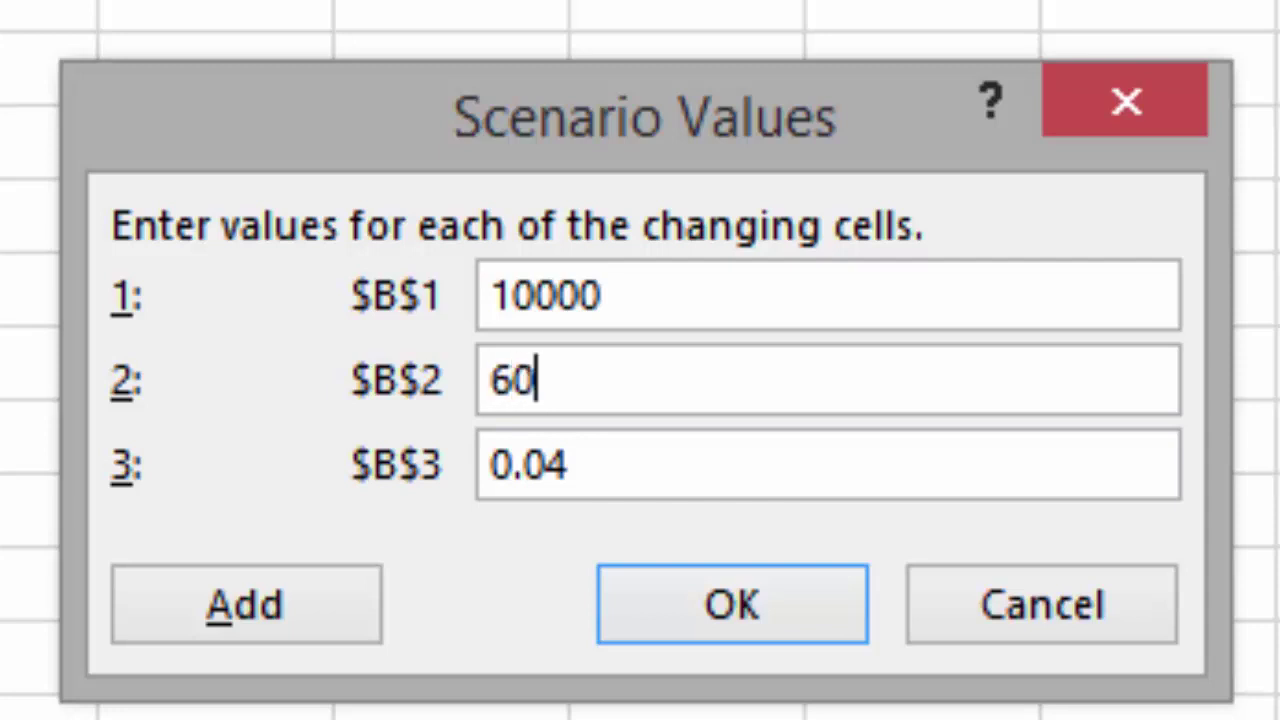
# Set the Worst Case value for B3 to 0.11 and save the scenario.
pyautogui.press('Tab')
pyautogui.hotkey('shift', 'Left')
pyautogui.hotkey('shift', 'Left')
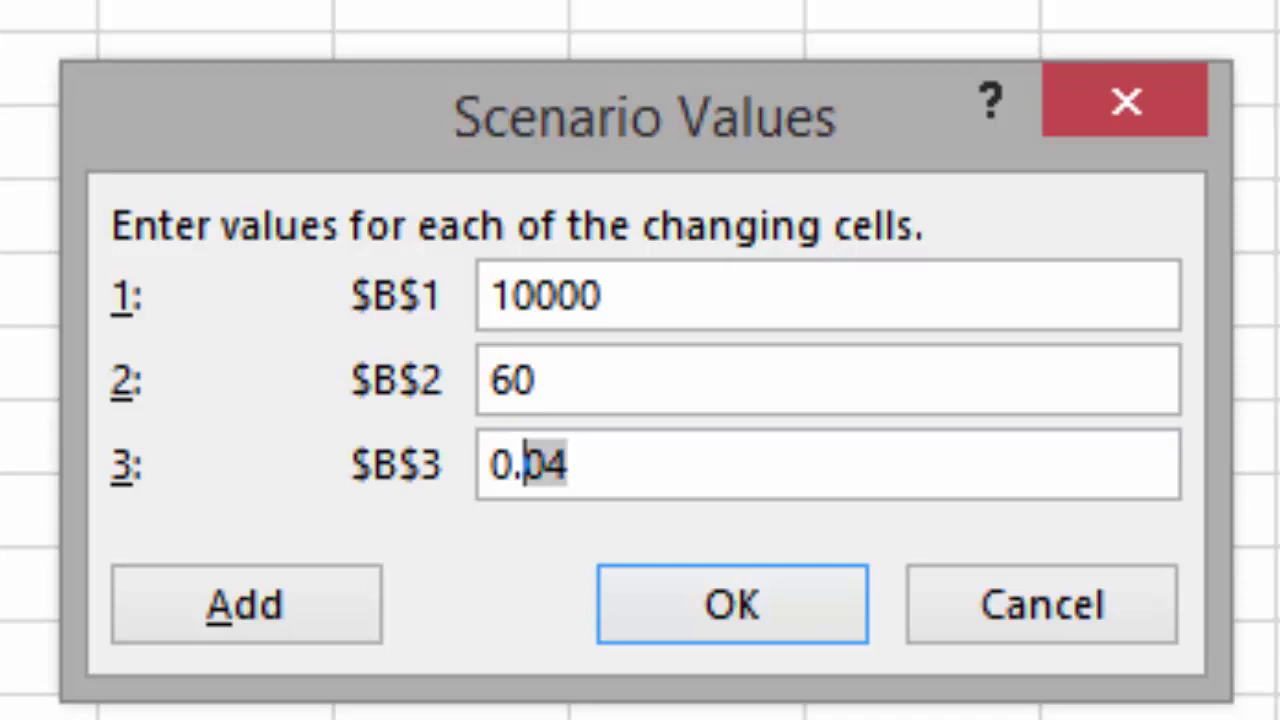
pyautogui.hotkey('shift', 'Right')
pyautogui.write('11')
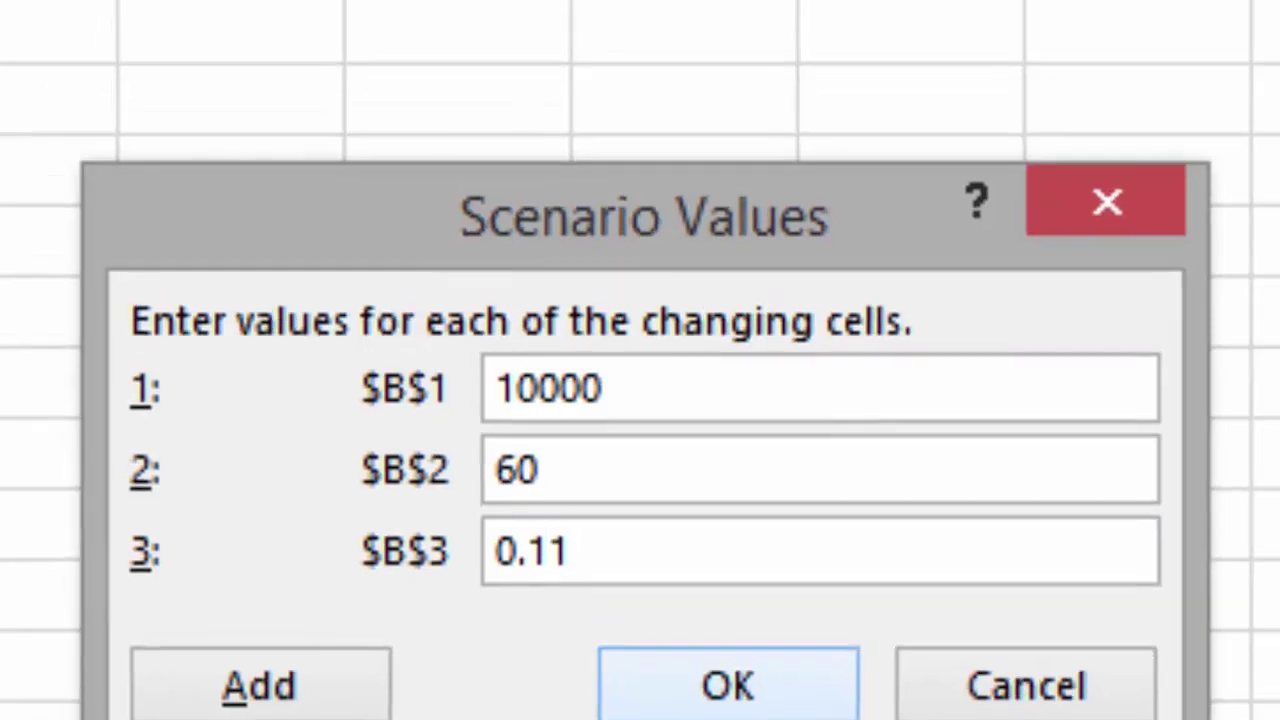
pyautogui.press('Return')
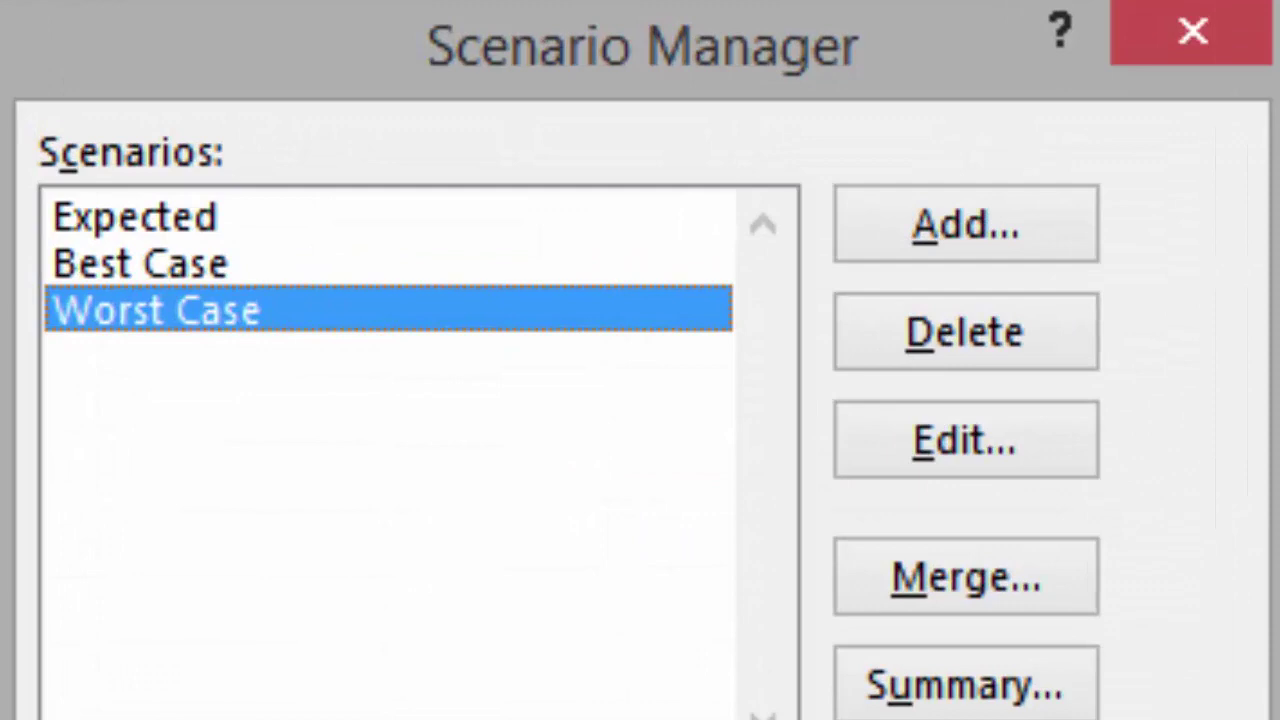
# Look through the Best Case and Worst Case scenarios, and generate a Scenario summary report with B4 as the result cell.
pyautogui.click(140, 263)
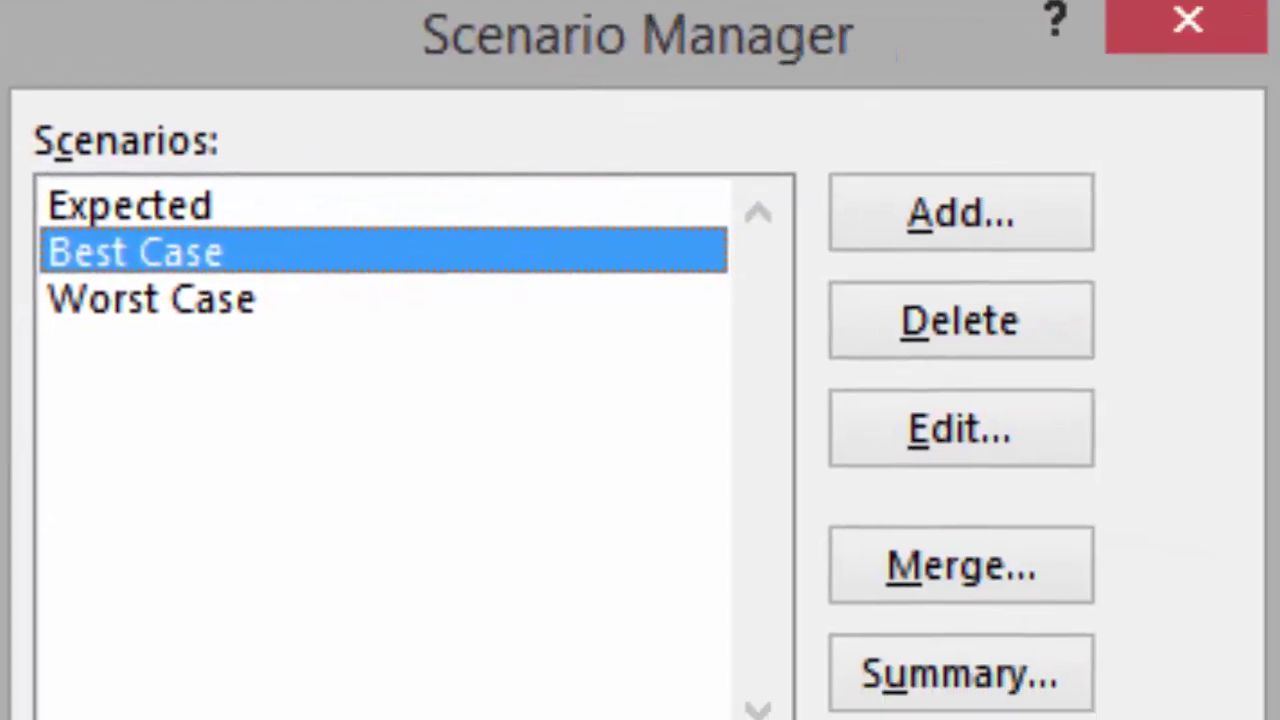
pyautogui.click(151, 298)
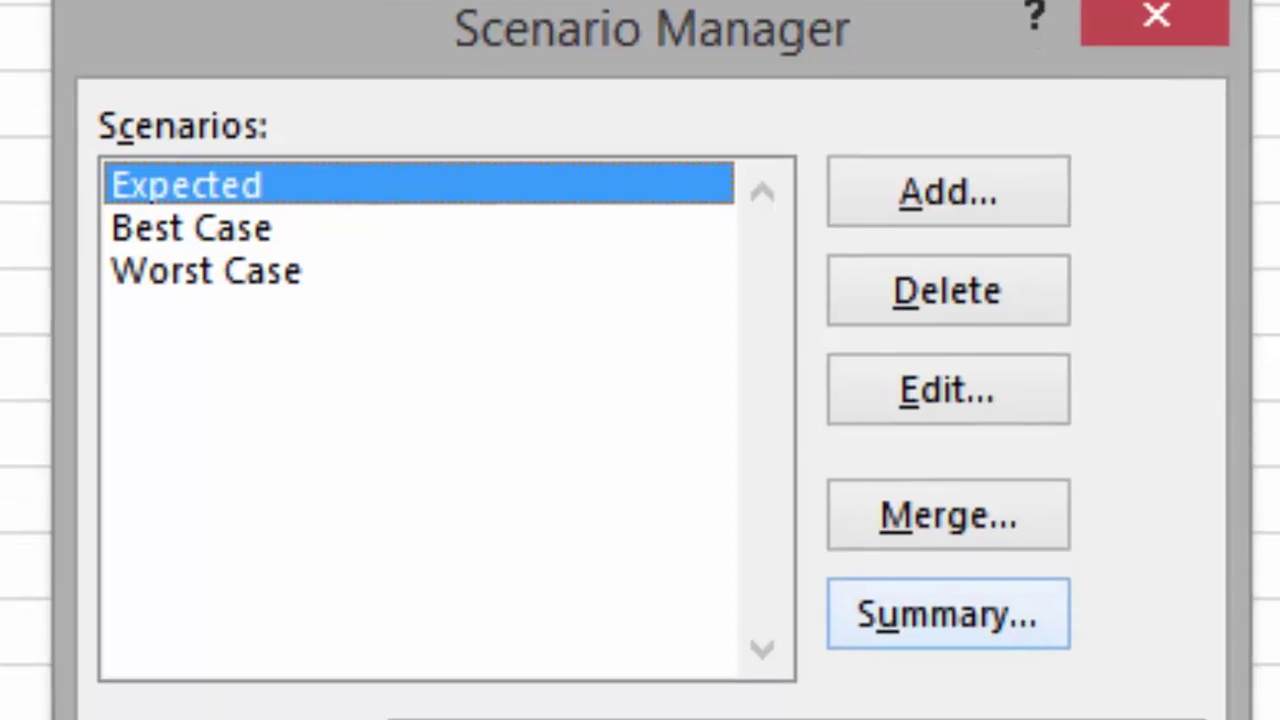
pyautogui.click(954, 657)
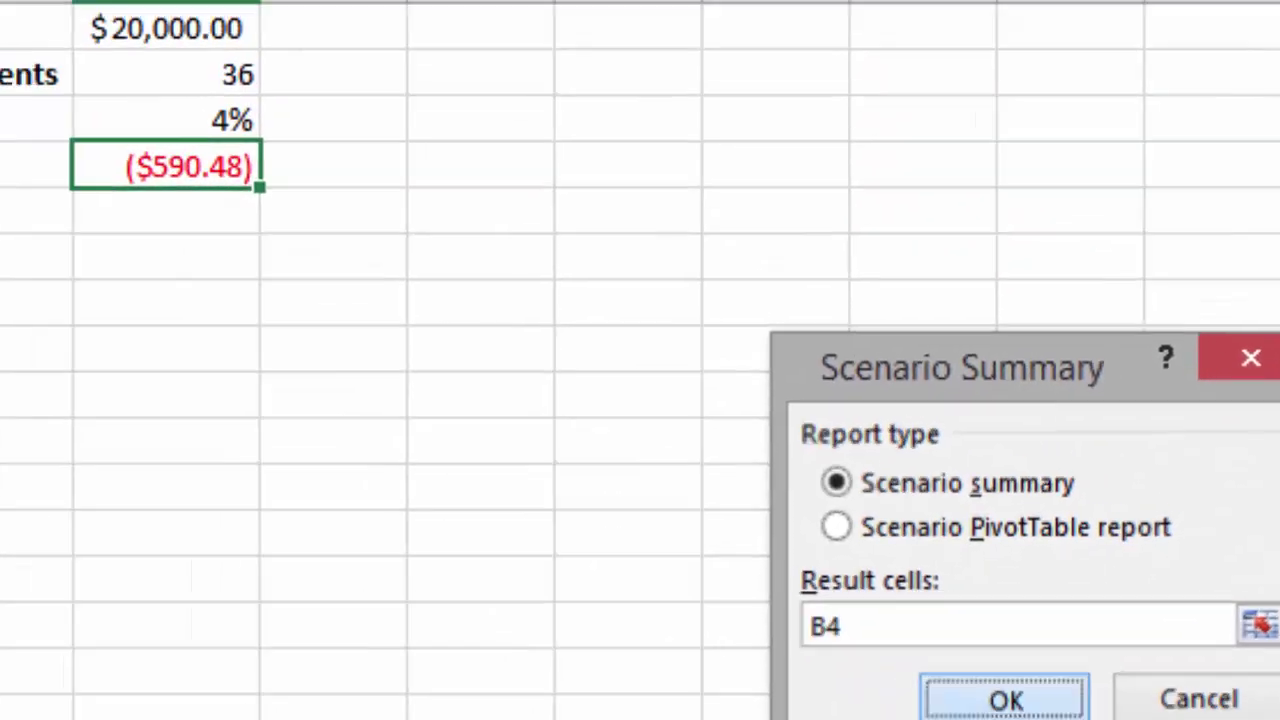
pyautogui.press('Return')
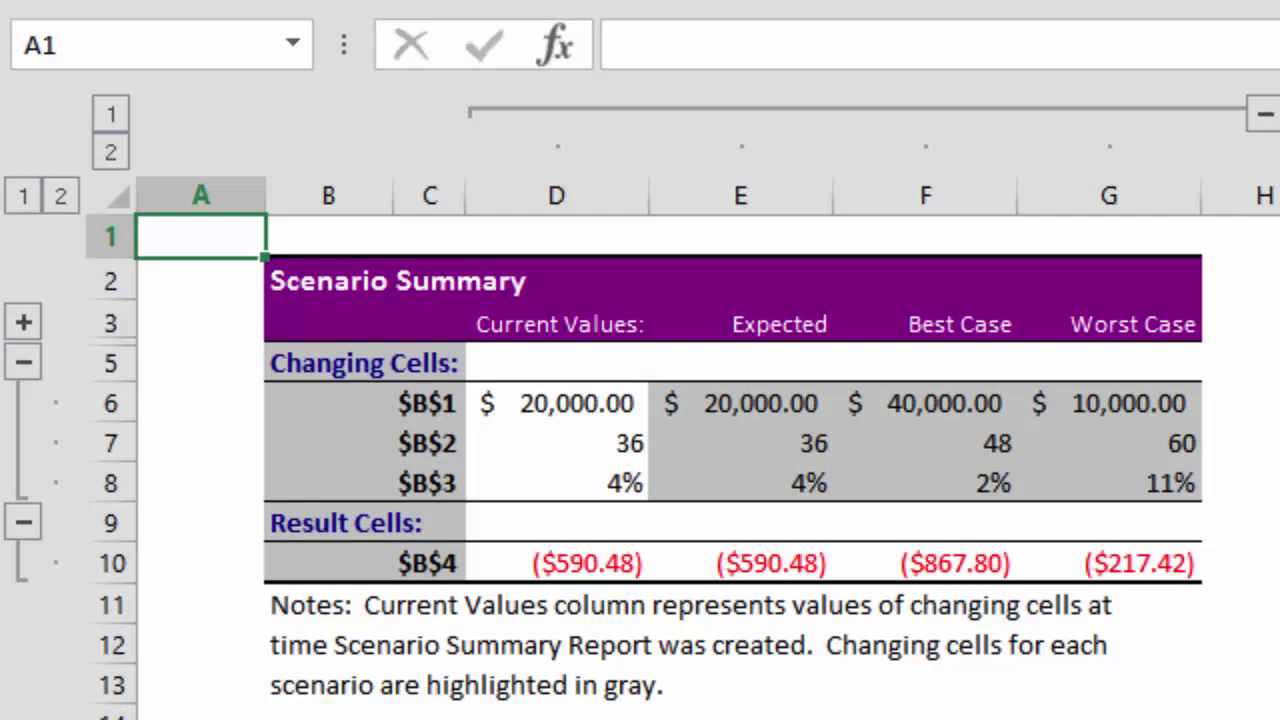